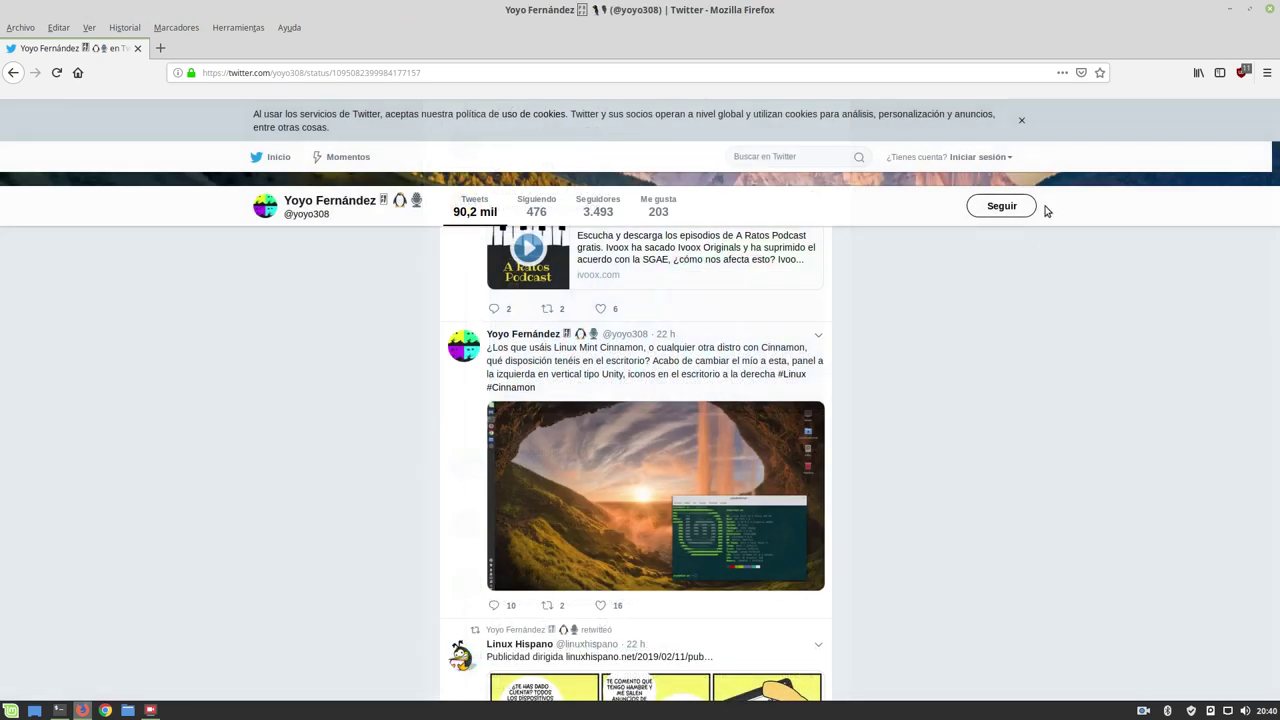
Step: Minimize the browser, terminal and SimpleScreenRecorder windows to reveal the empty desktop
left_click_drag(1228, 6, 1232, 5)
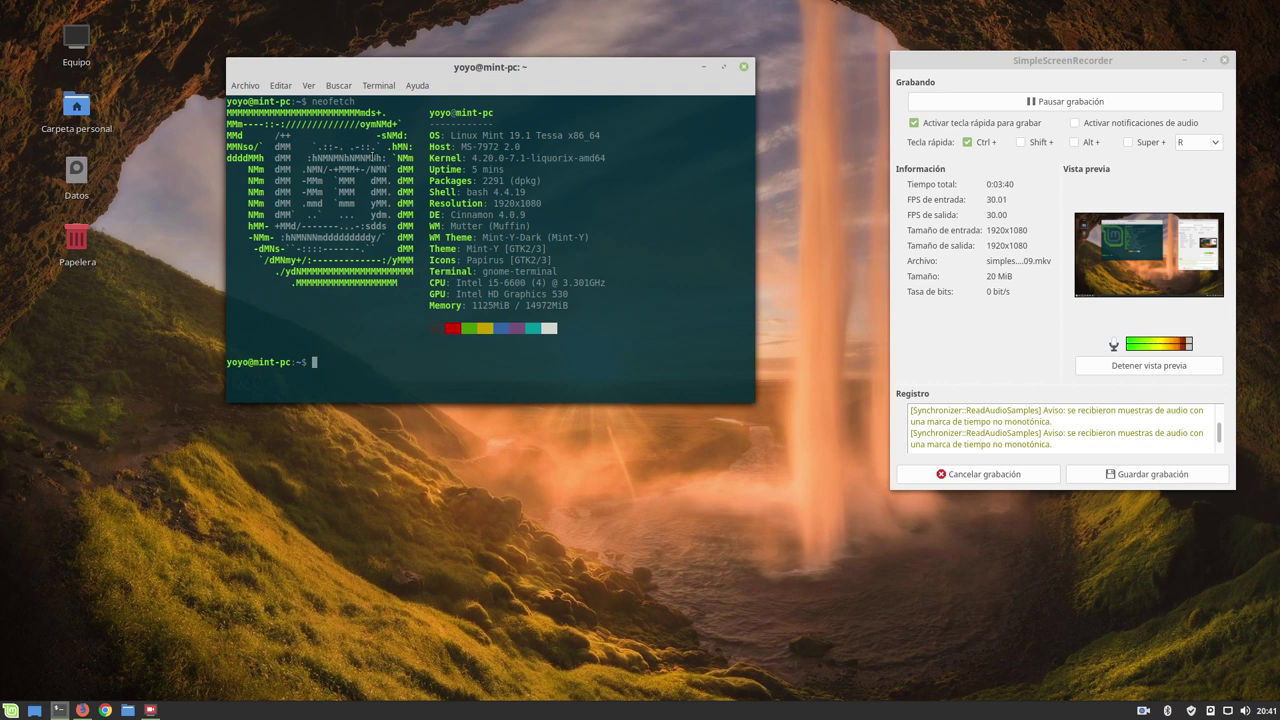
left_click(703, 67)
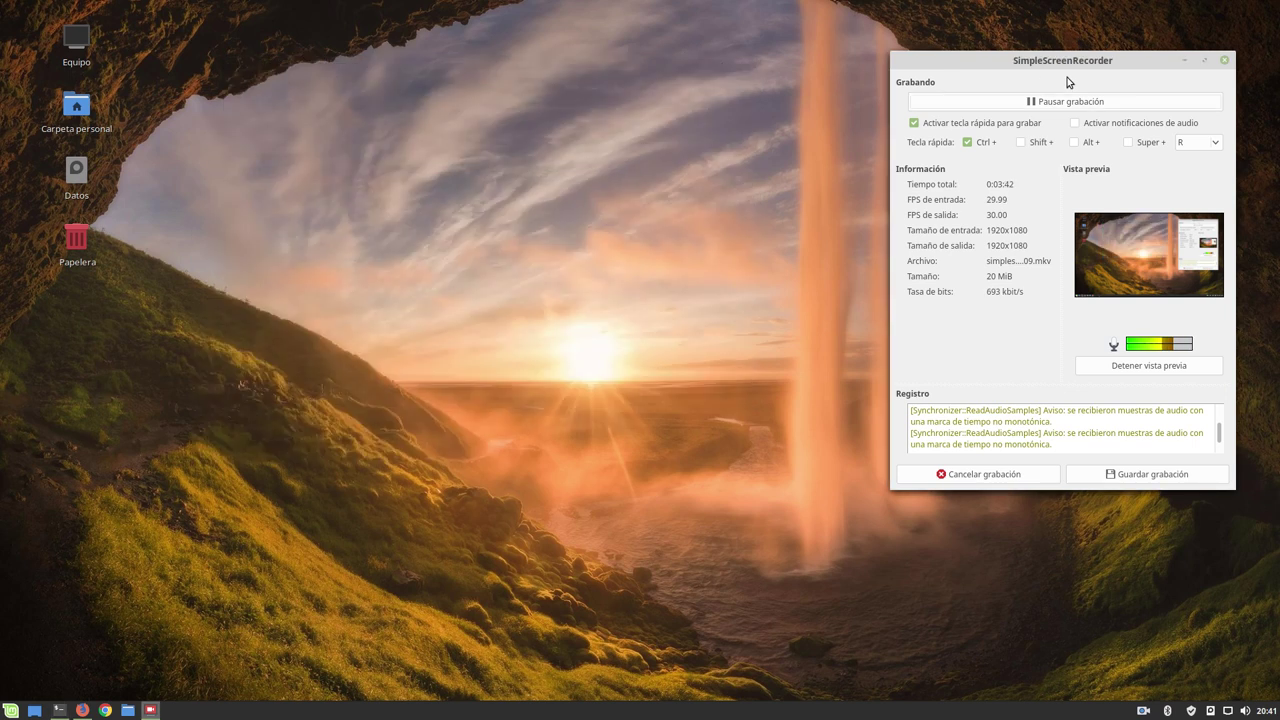
left_click(1185, 62)
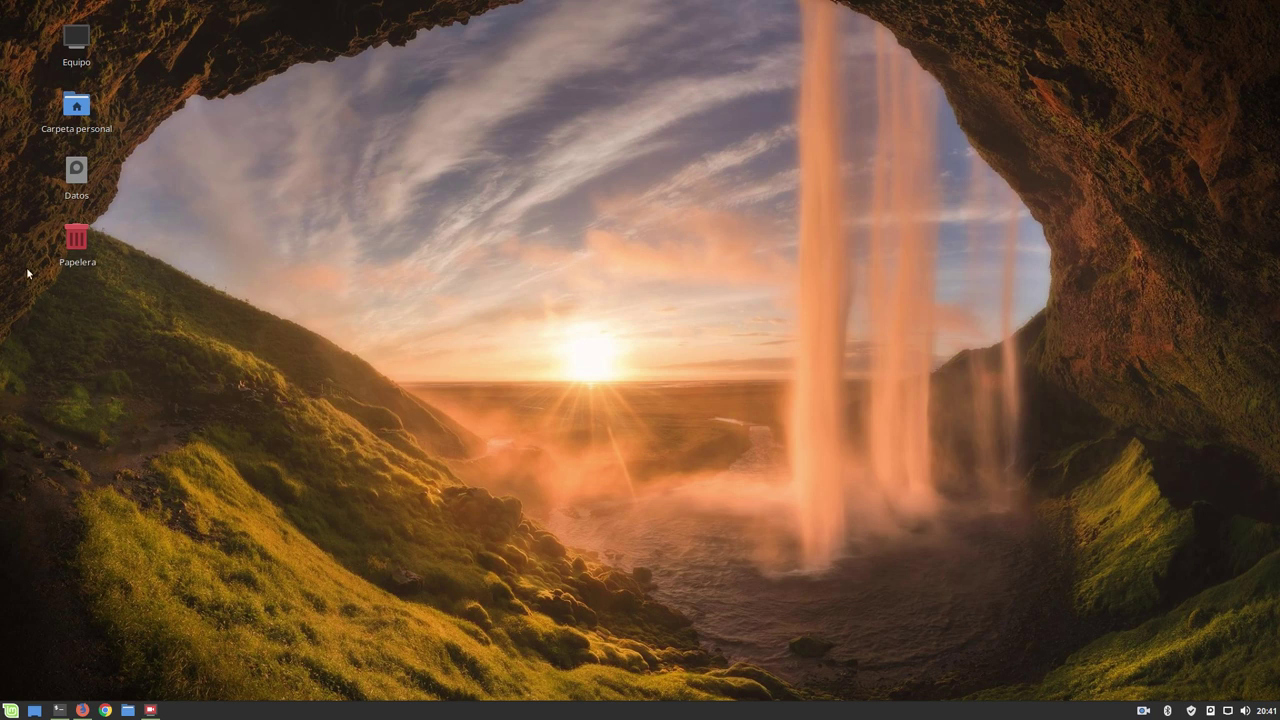
left_click_drag(85, 314, 91, 45)
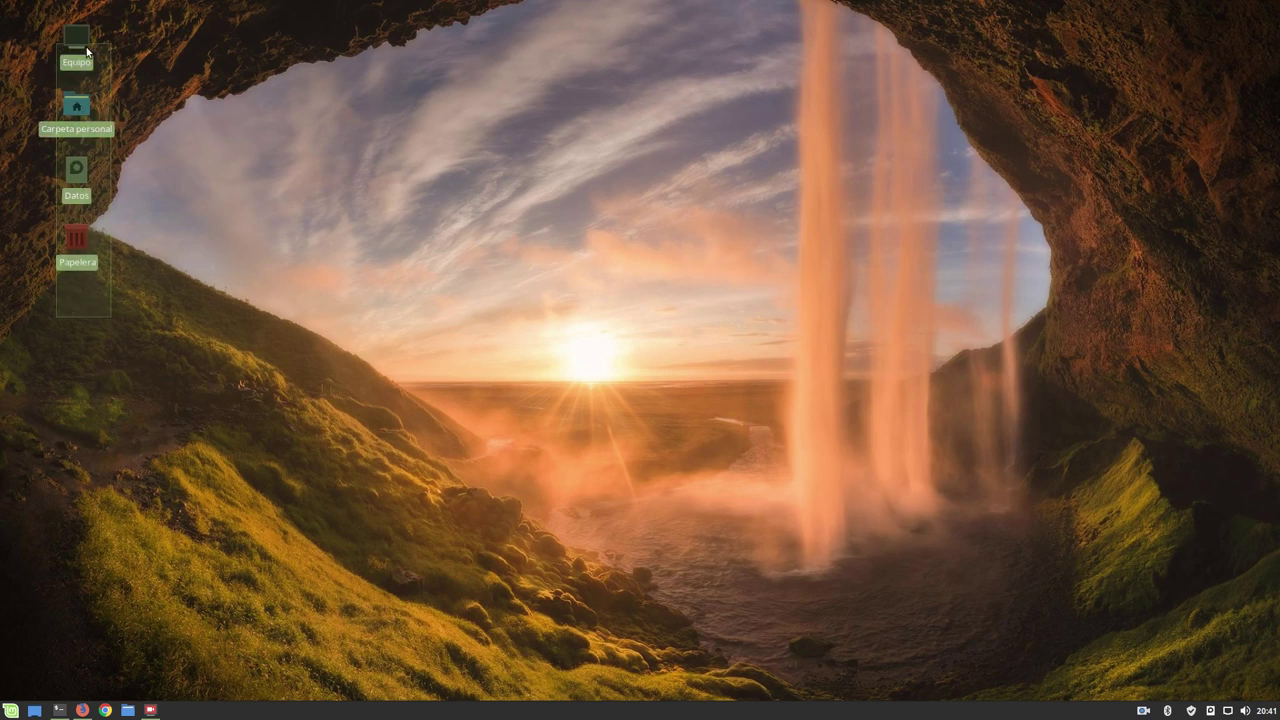
left_click(91, 45)
left_click_drag(157, 310, 756, 117)
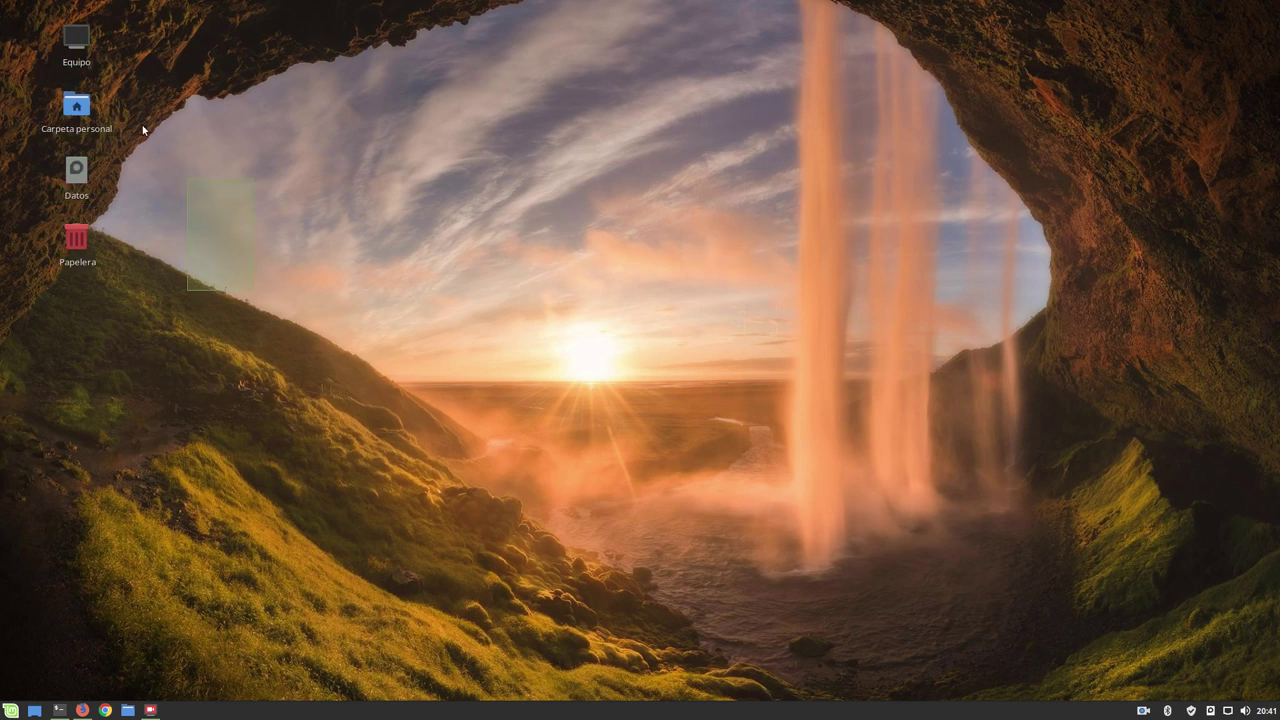
left_click_drag(250, 290, 329, 297)
left_click(329, 297)
Step: Move the desktop panel to the left edge of the screen as a vertical panel
right_click(460, 716)
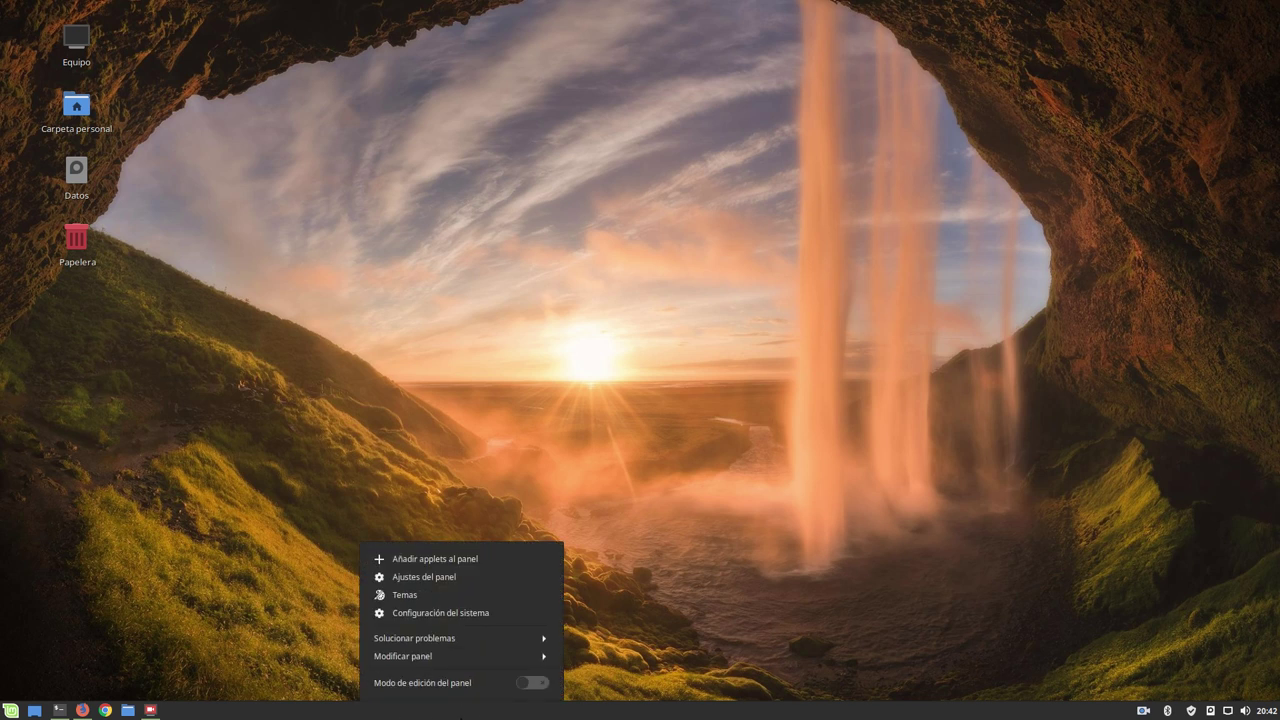
left_click(428, 660)
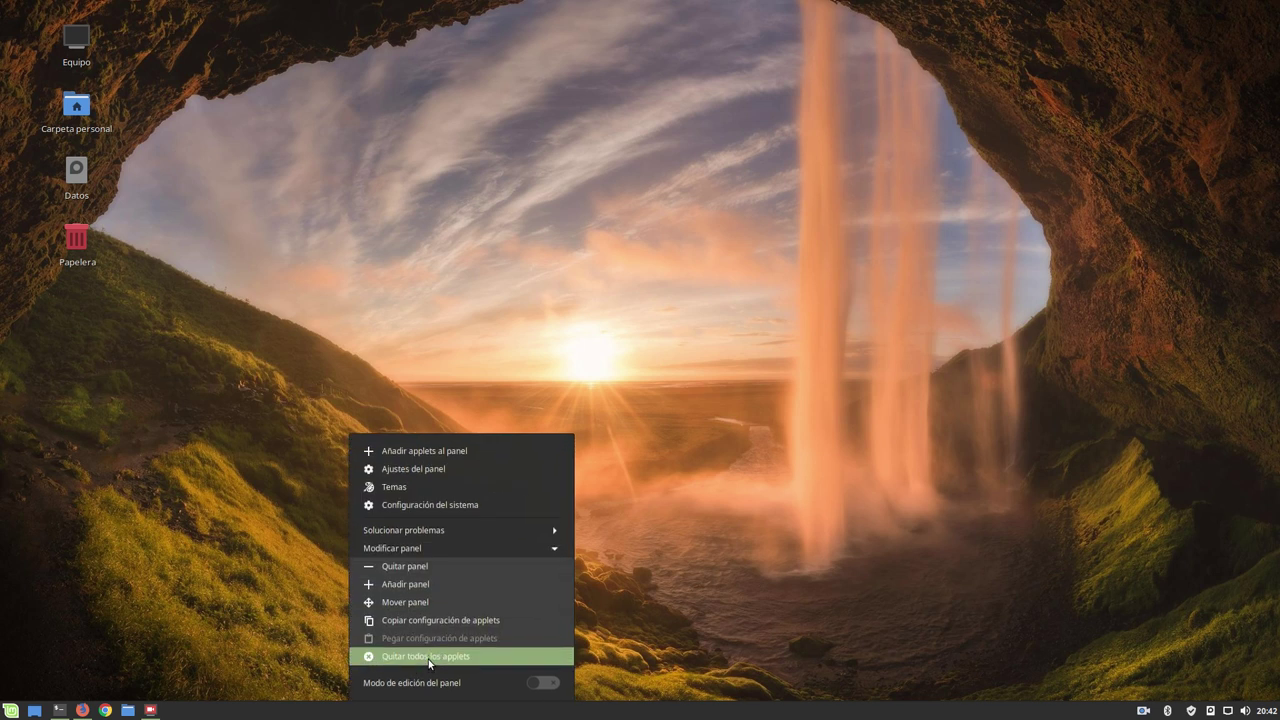
left_click(405, 603)
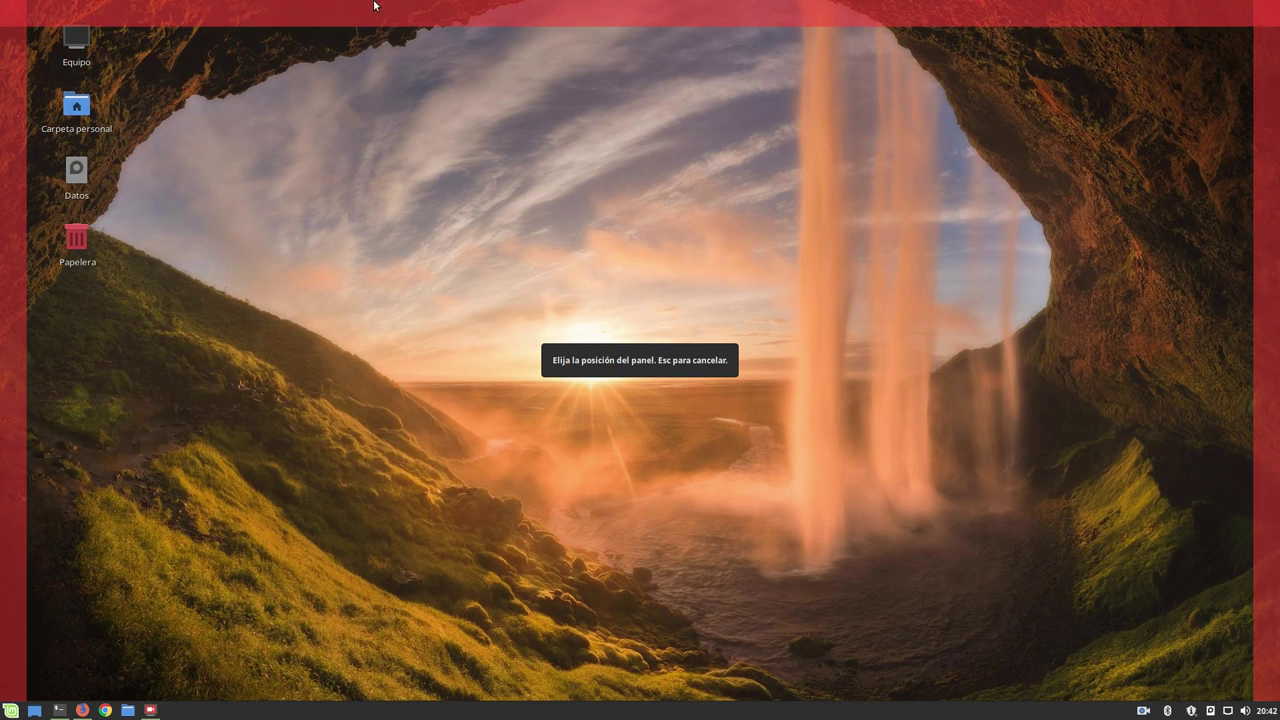
left_click(5, 357)
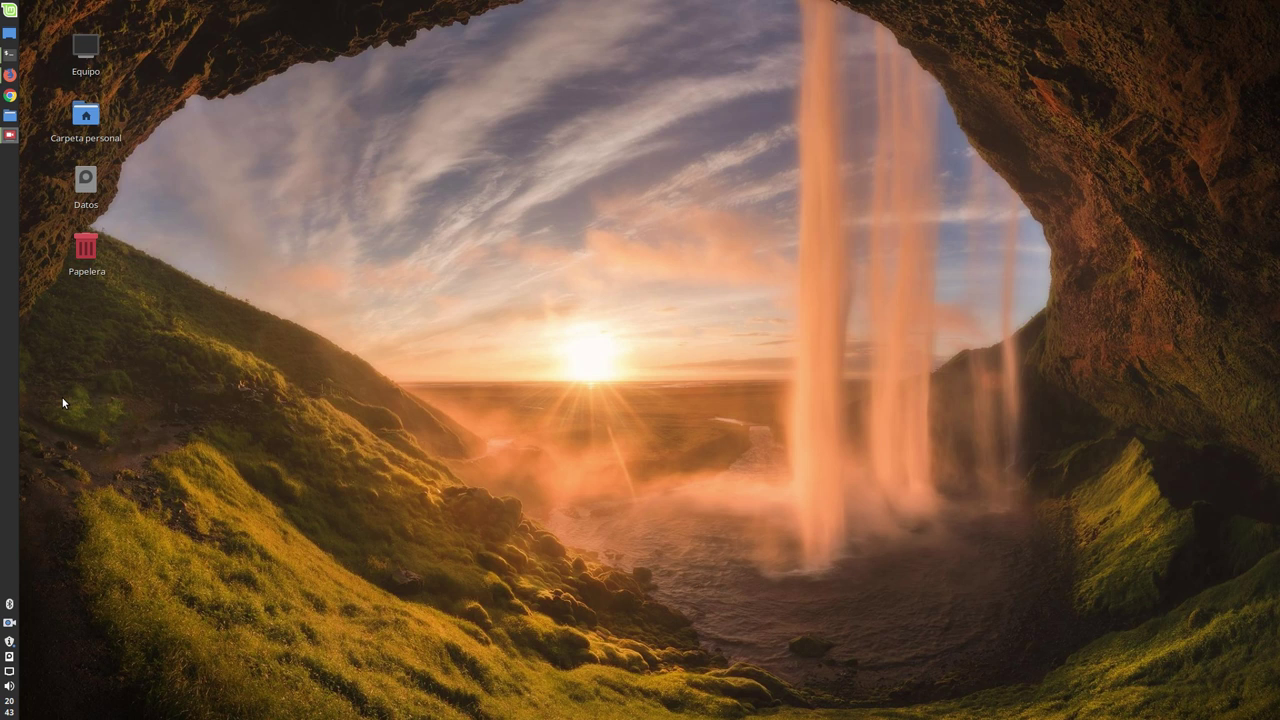
Step: Open the vertical panel's settings window and shift it slightly on the desktop
right_click(9, 362)
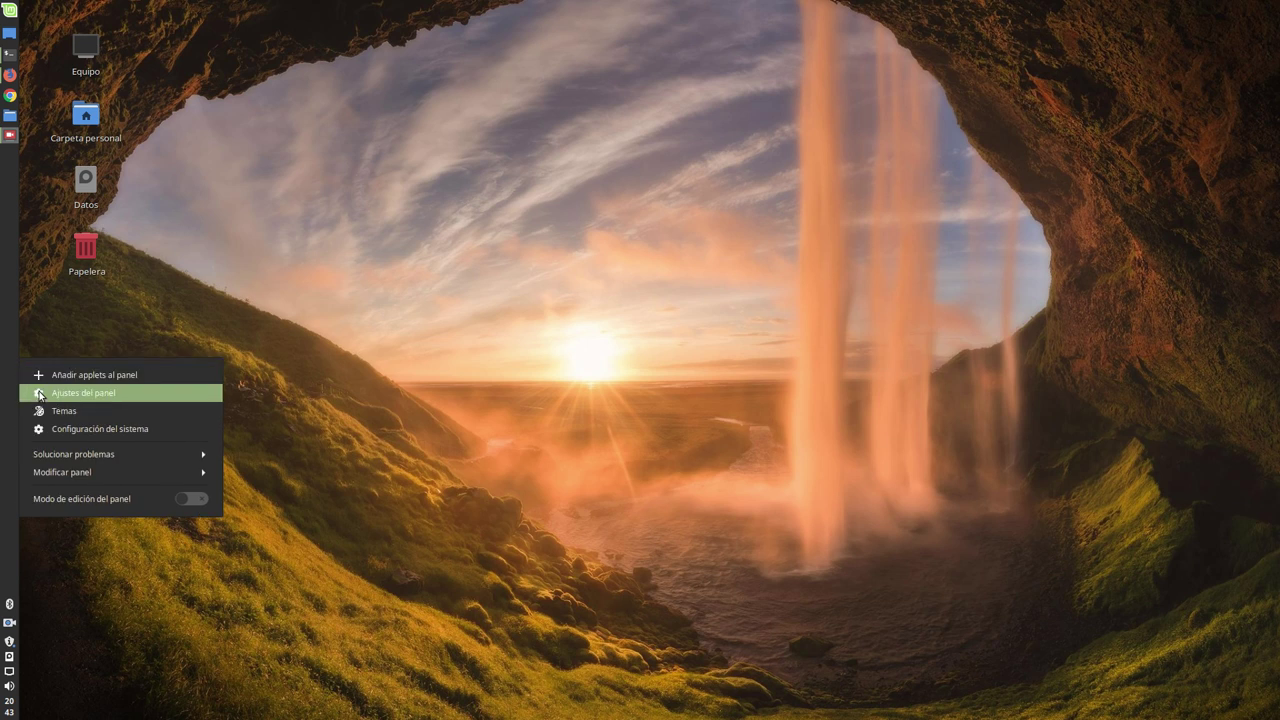
left_click(65, 477)
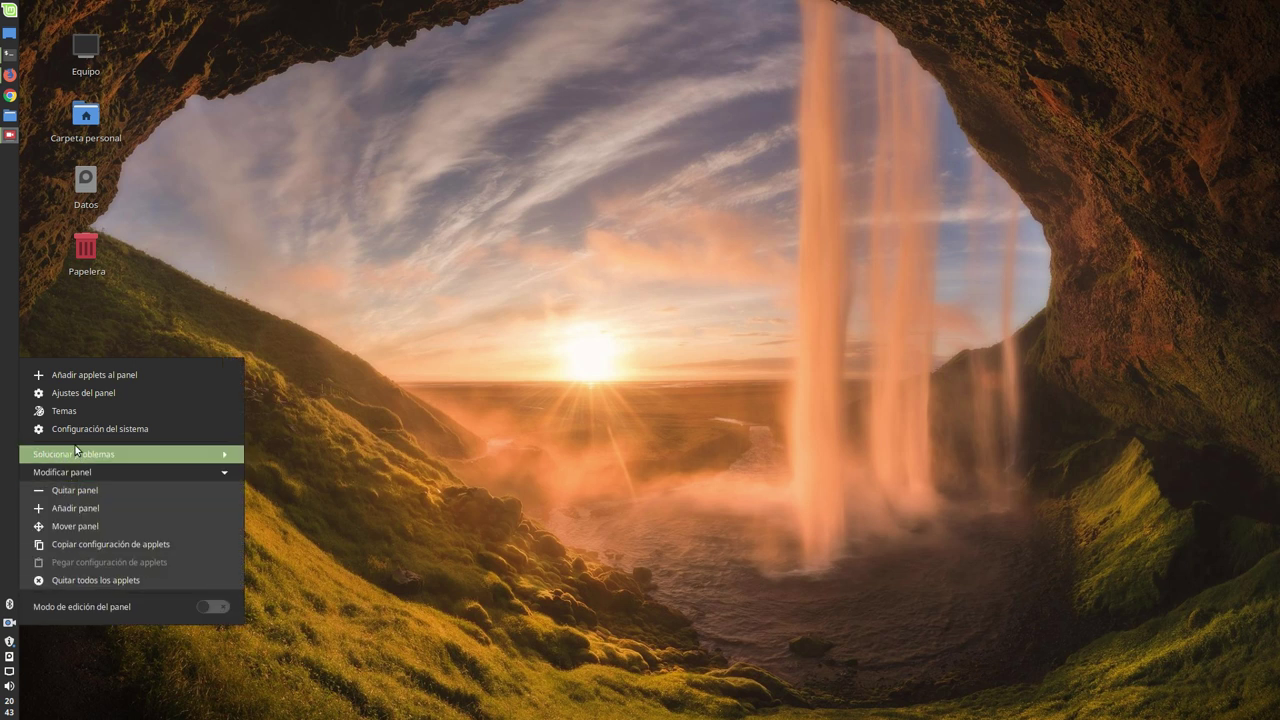
left_click(98, 393)
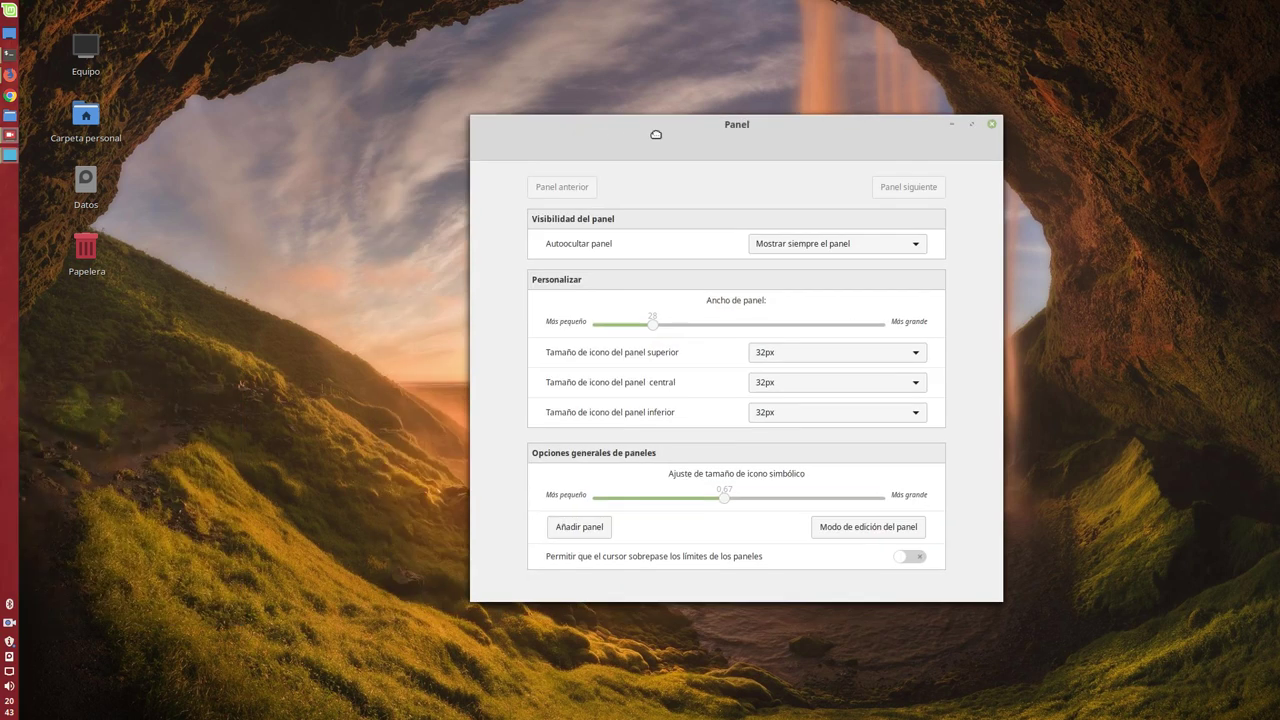
left_click_drag(656, 134, 673, 131)
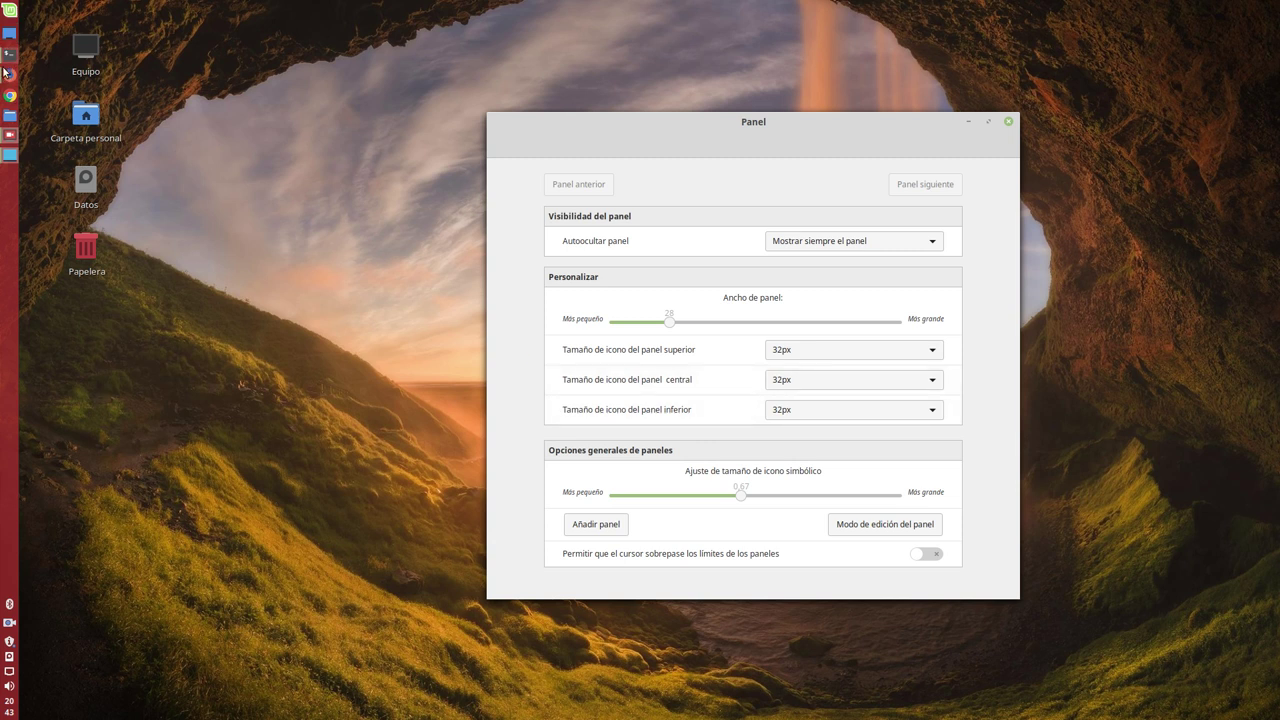
Step: Set the icon size of the panel's upper, central and lower zones to 48px
mouse_move(7, 84)
left_click(800, 358)
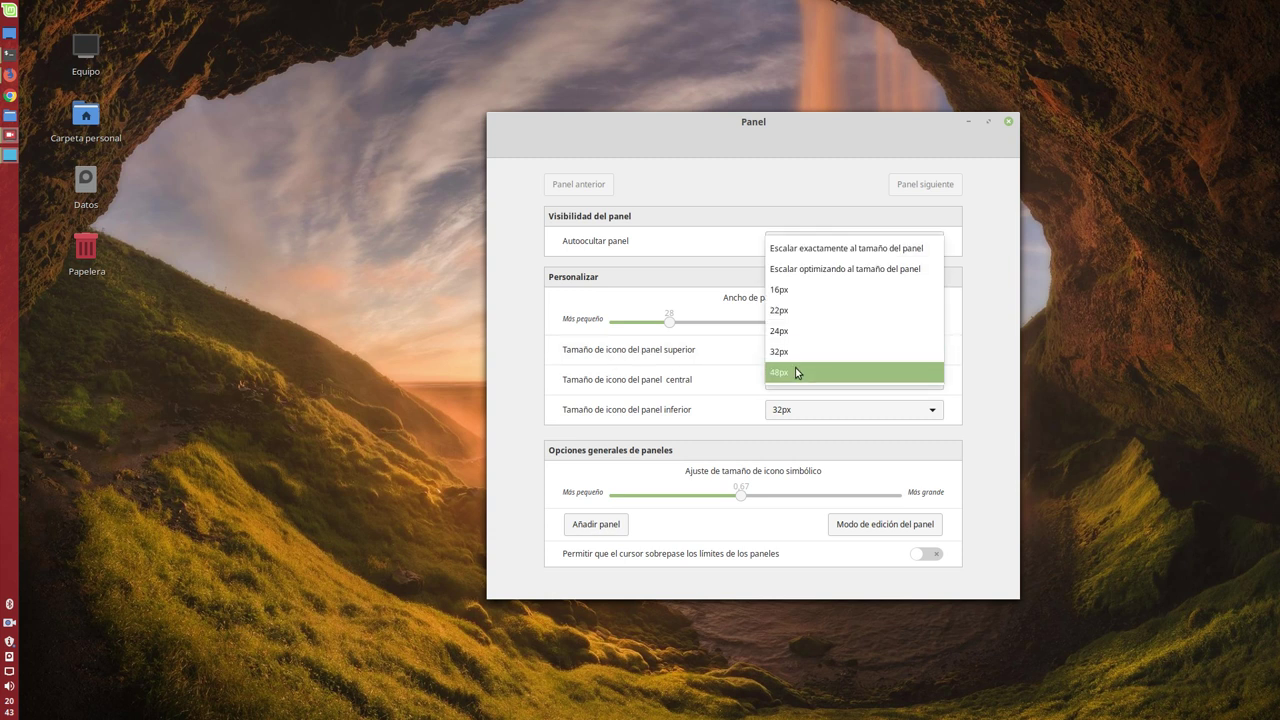
left_click(795, 369)
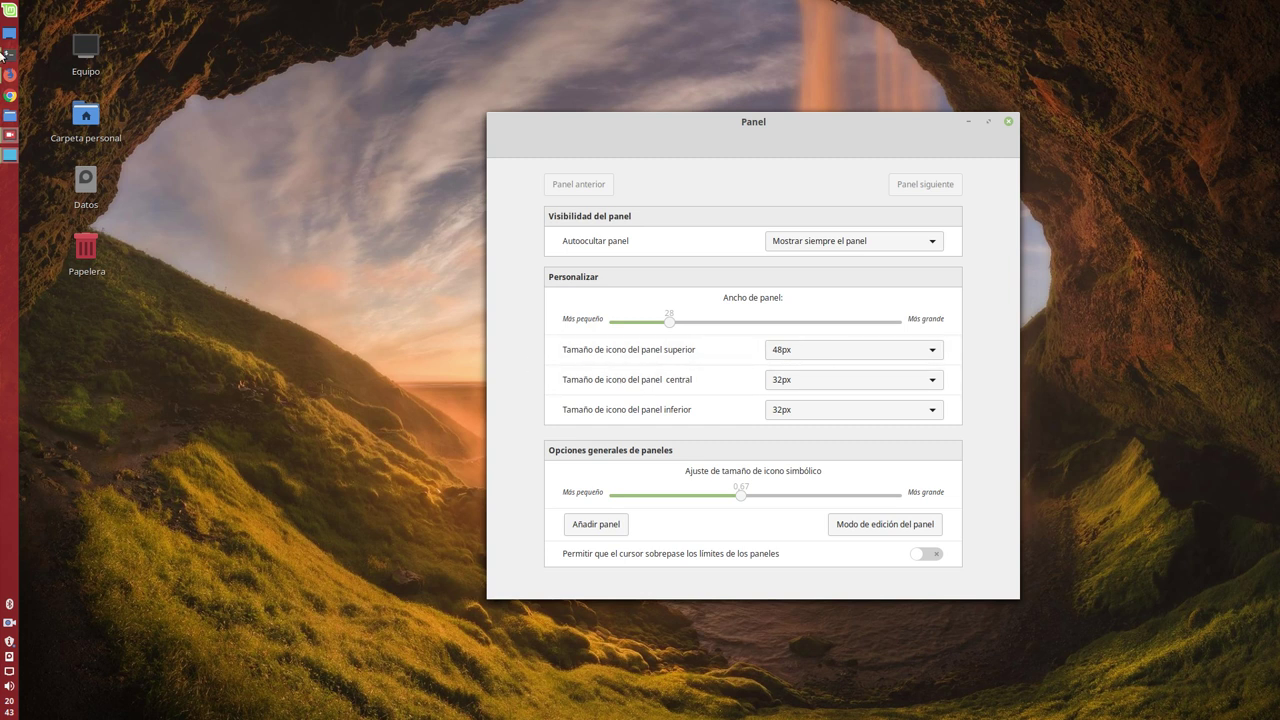
left_click(797, 380)
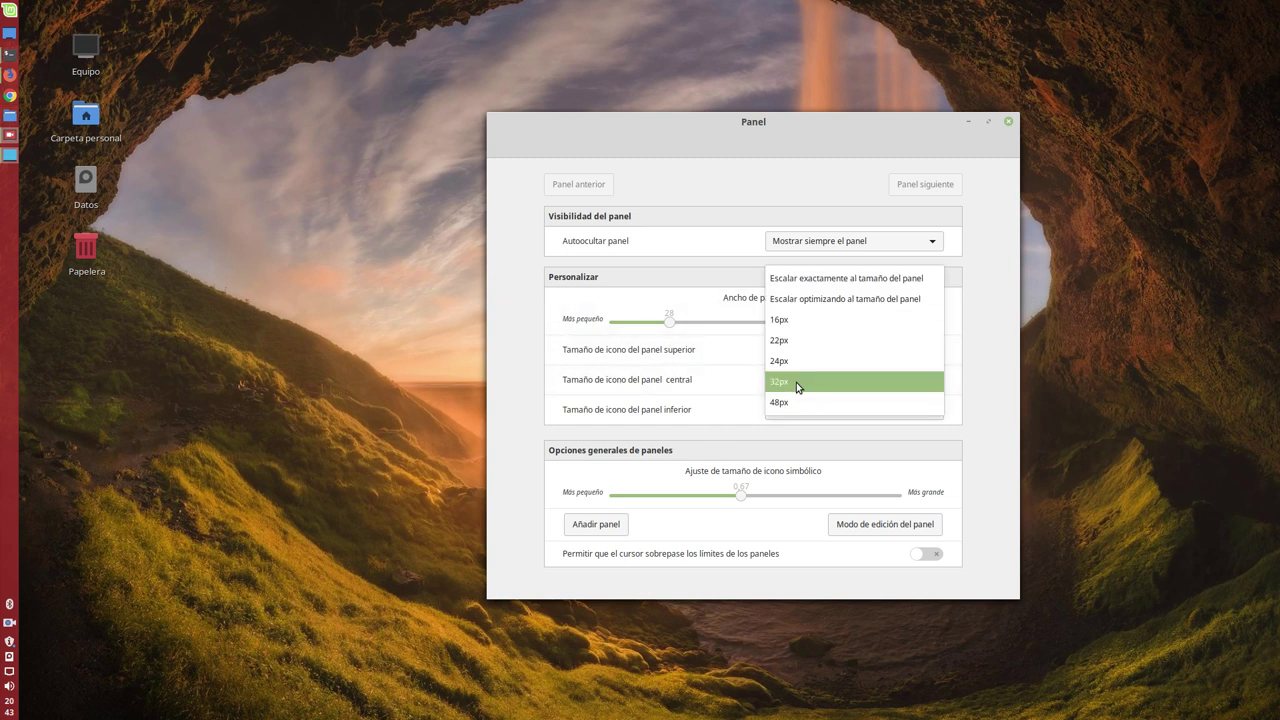
left_click(794, 401)
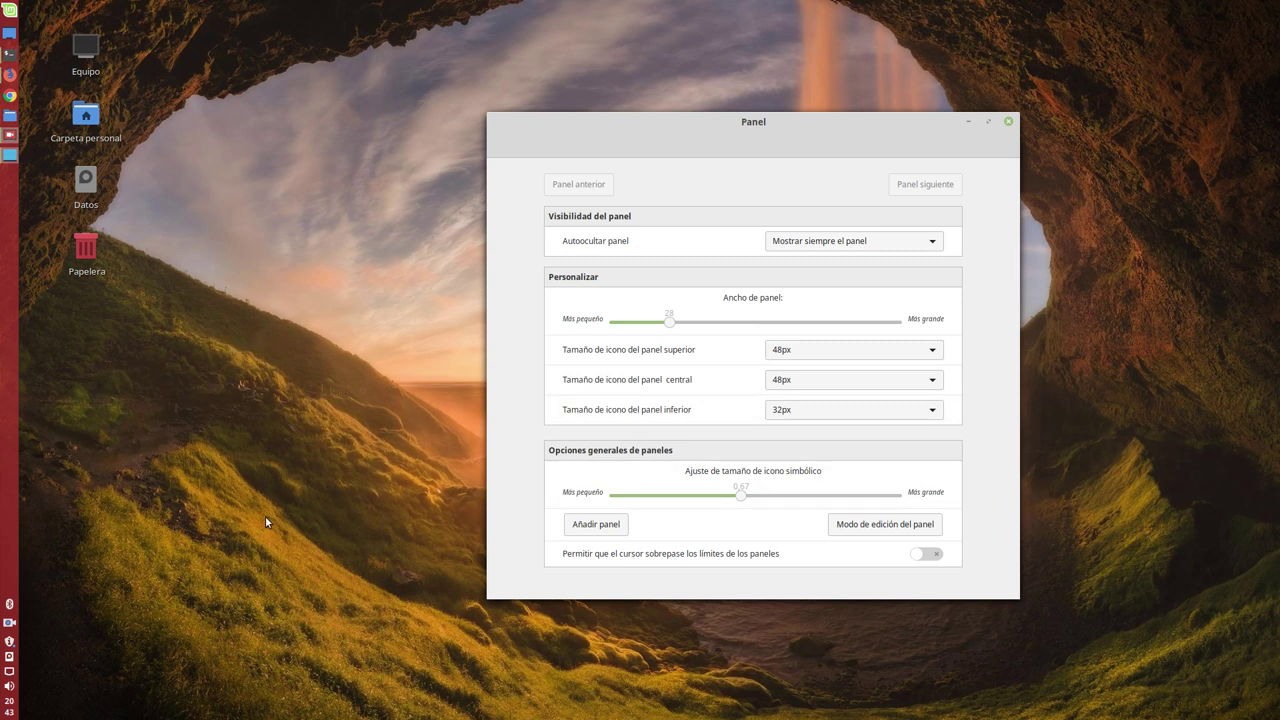
left_click(789, 421)
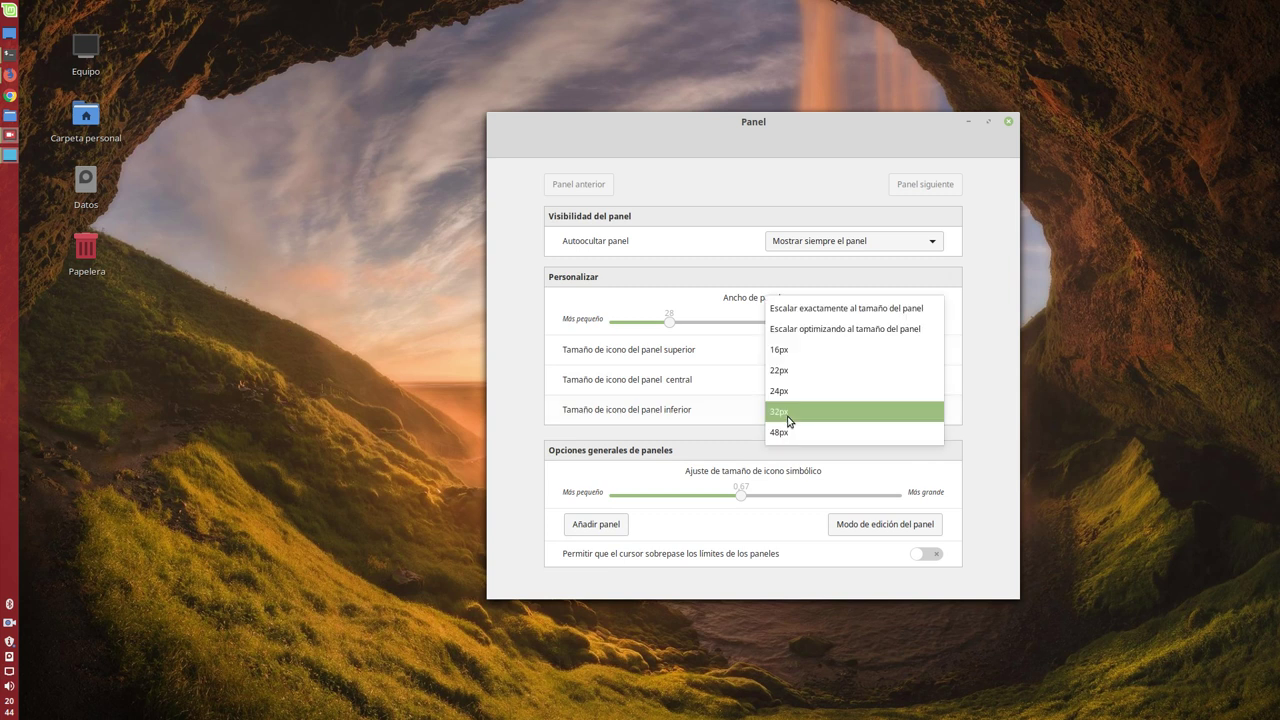
left_click(790, 430)
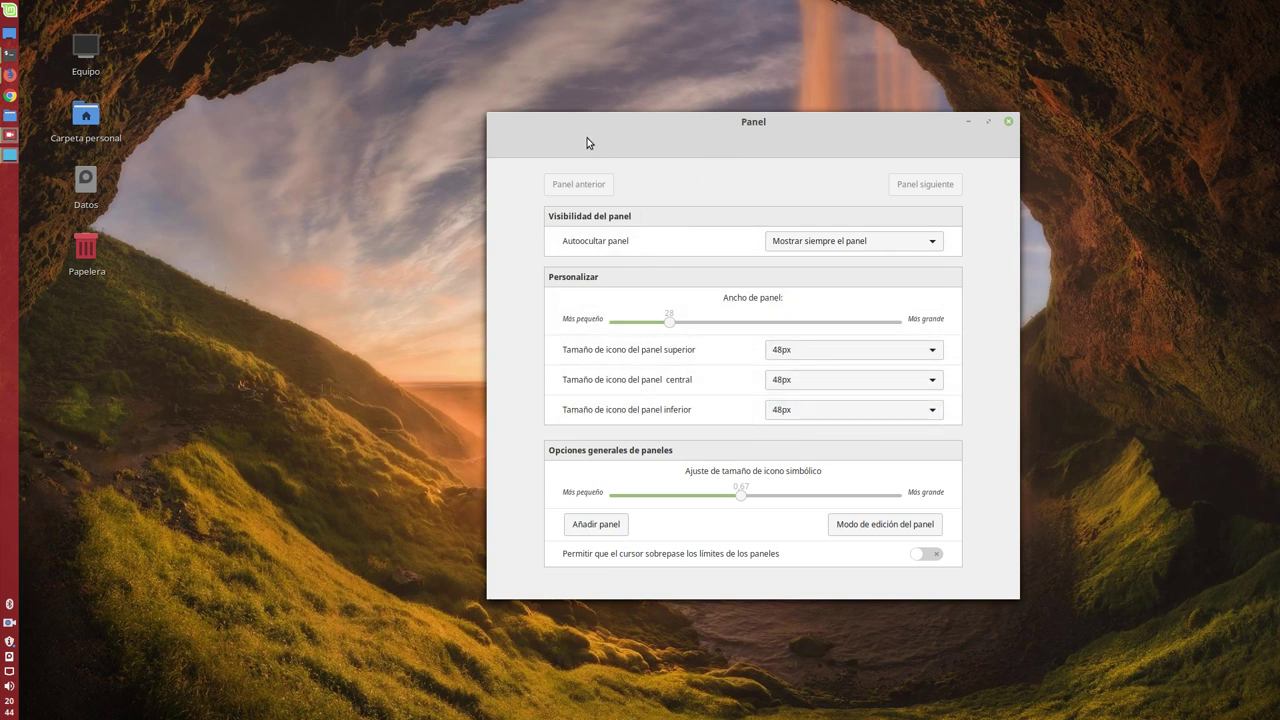
Step: Move the Panel settings window nearer to the vertical panel and widen the panel in stages to 32, 40 and 42
left_click_drag(640, 128, 327, 126)
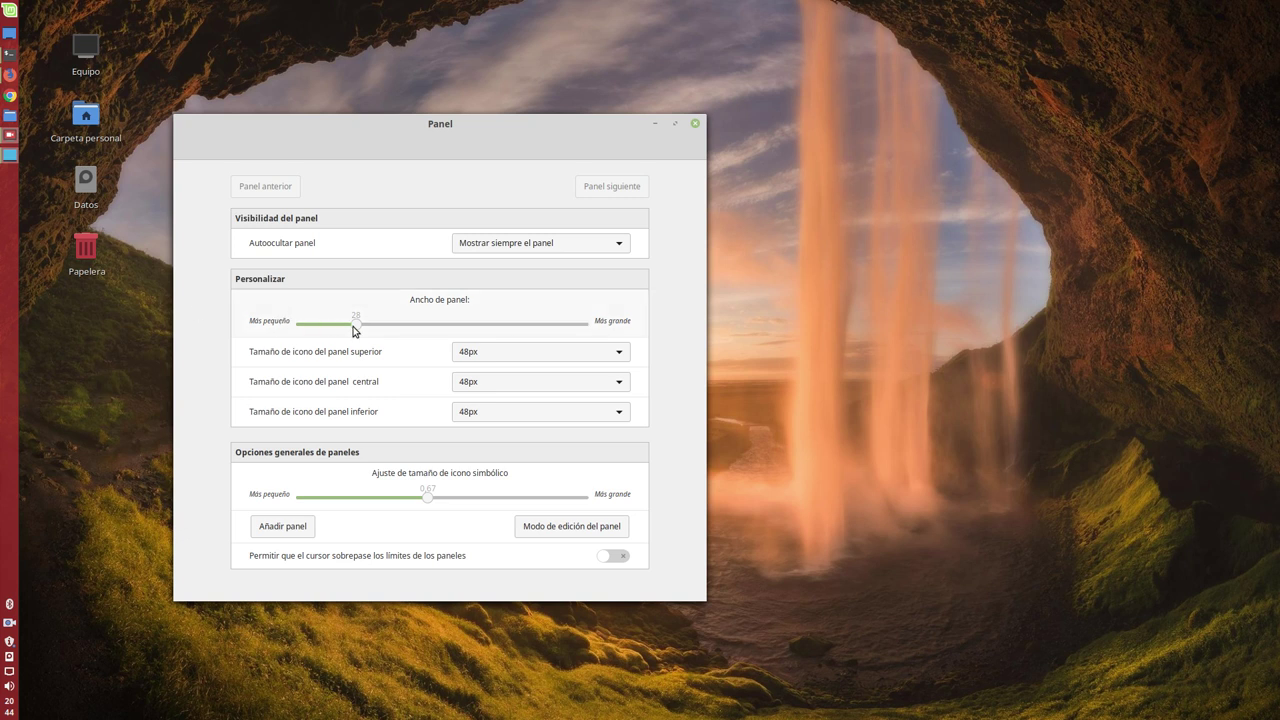
left_click_drag(356, 330, 385, 334)
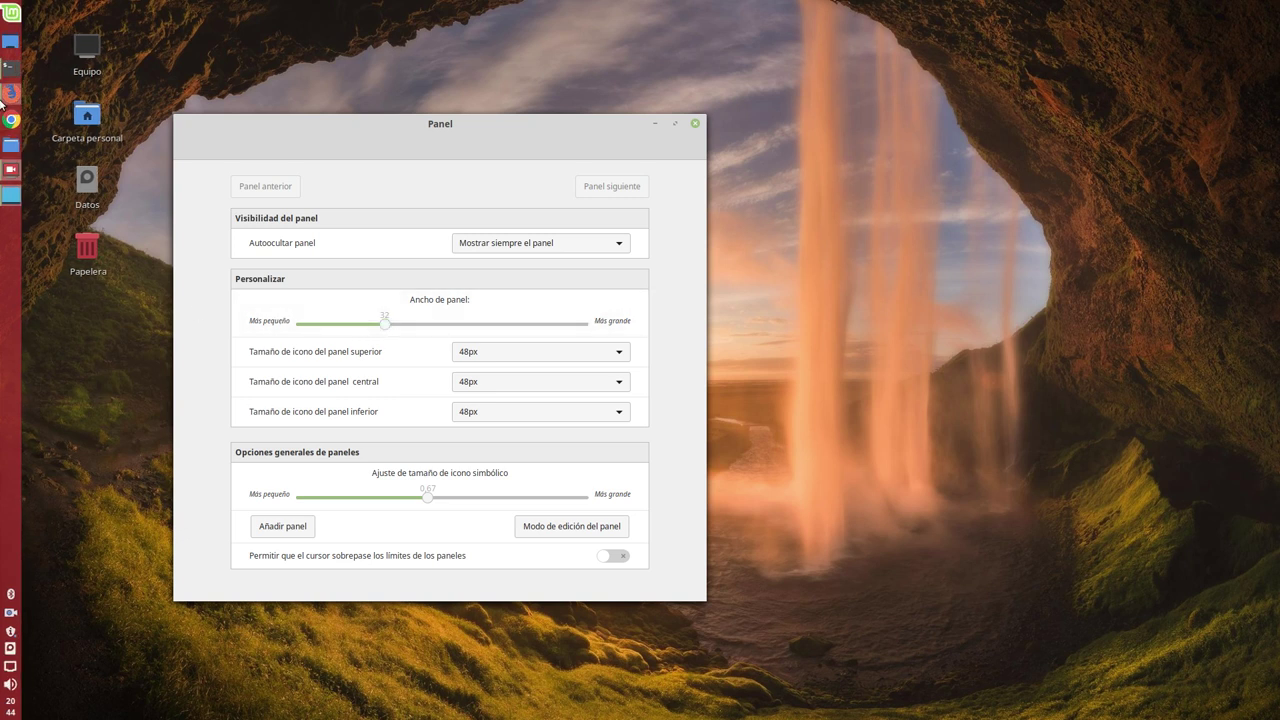
mouse_move(2, 100)
left_click_drag(386, 326, 443, 330)
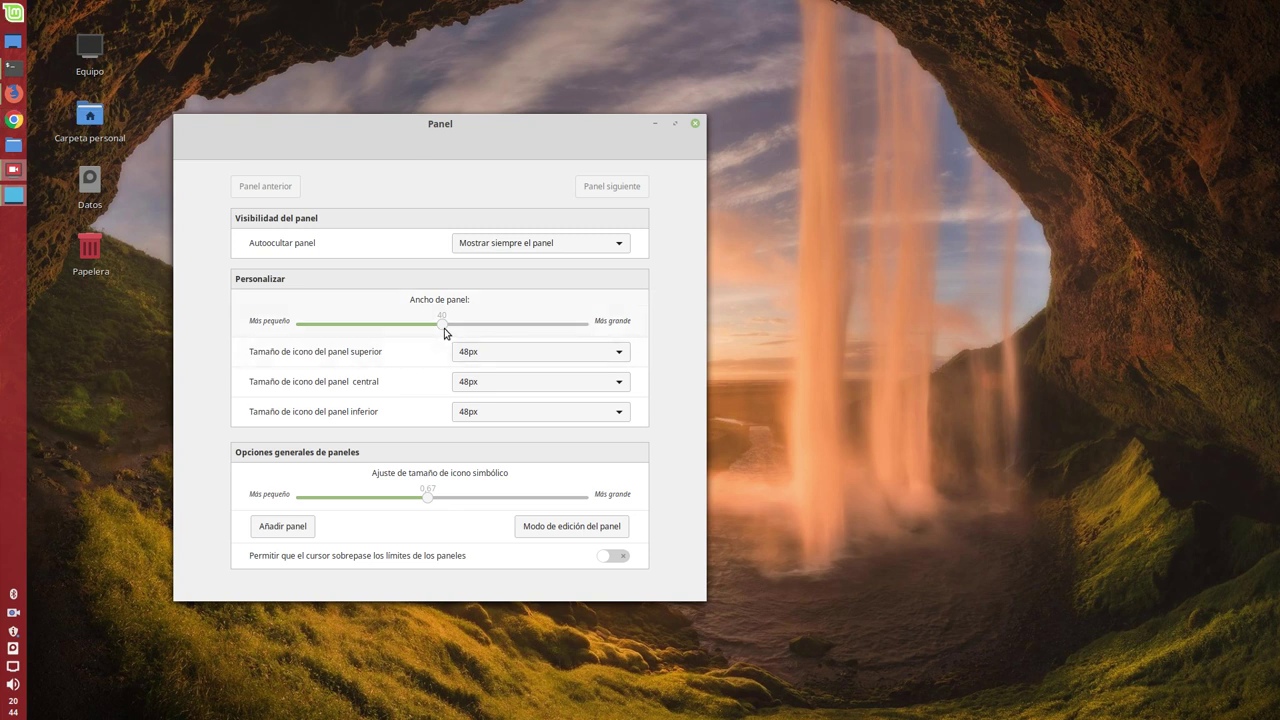
left_click_drag(445, 331, 459, 331)
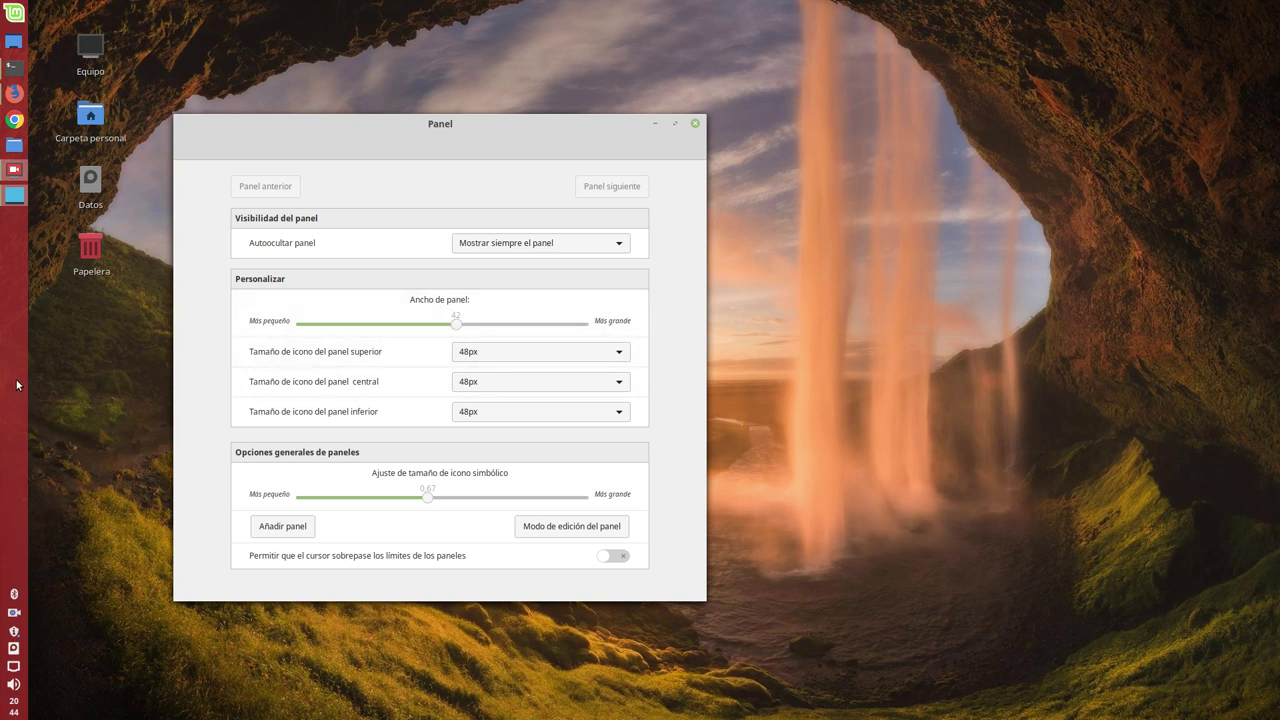
Step: Try an icon size of 32px for the panel's lower zone, and reduce it to 24px
left_click(472, 414)
left_click(474, 399)
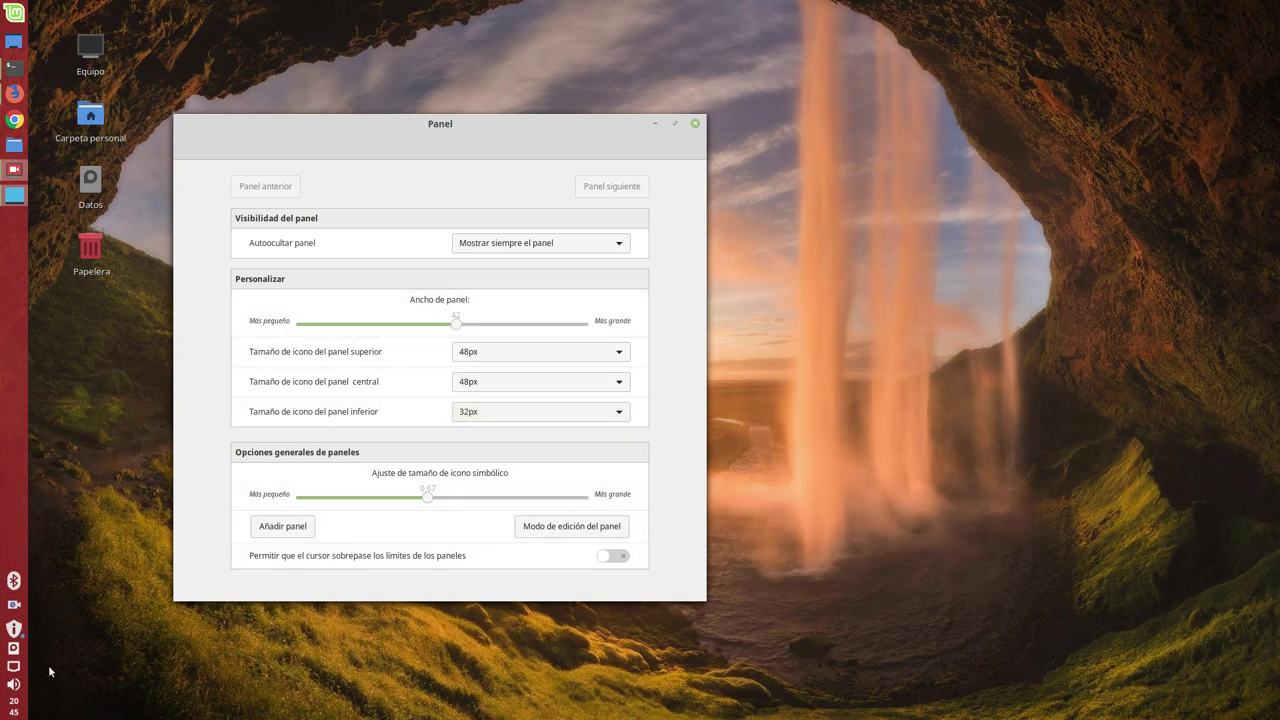
left_click(467, 415)
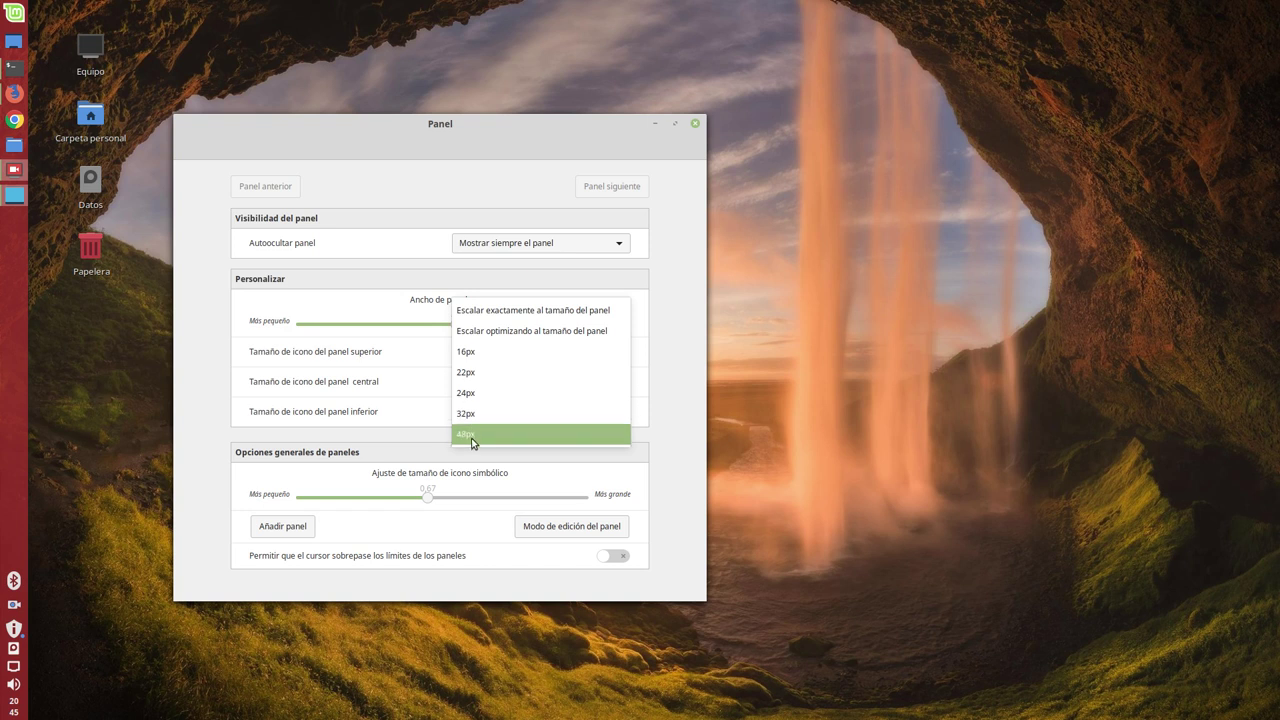
left_click(476, 403)
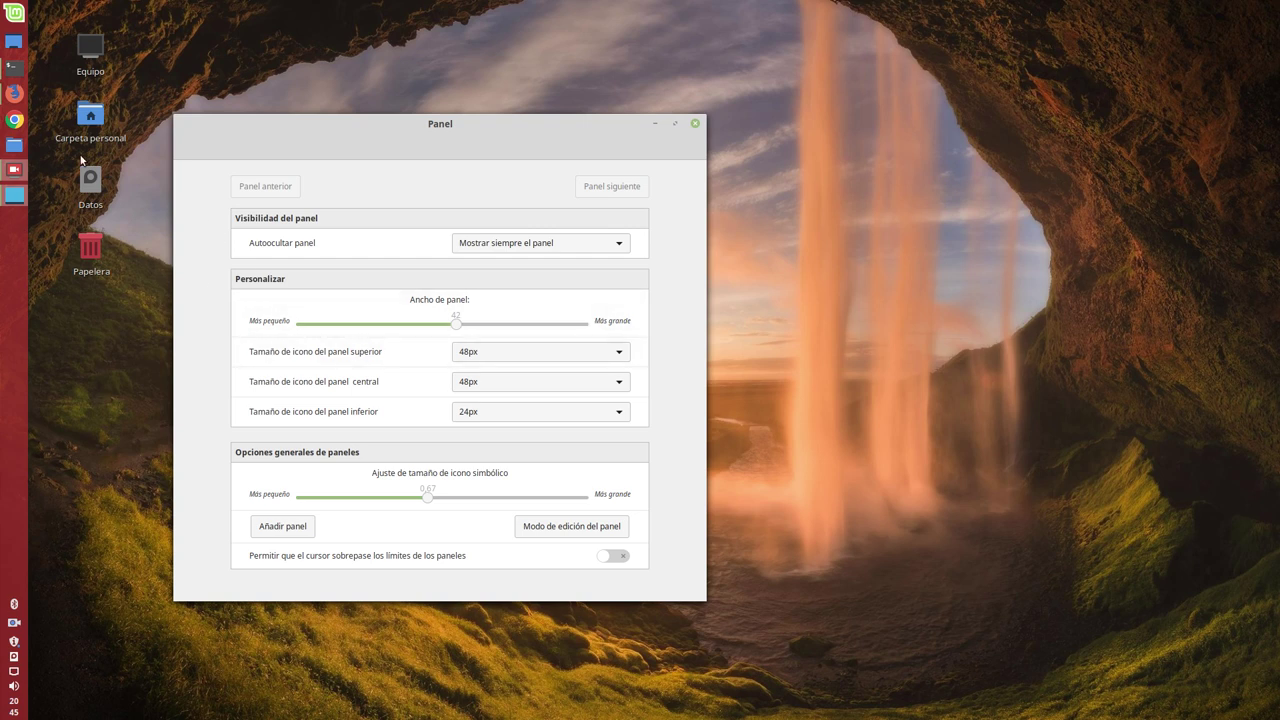
Step: Try an icon size of 32px for the panel's upper zone and return it to 48px
left_click(476, 354)
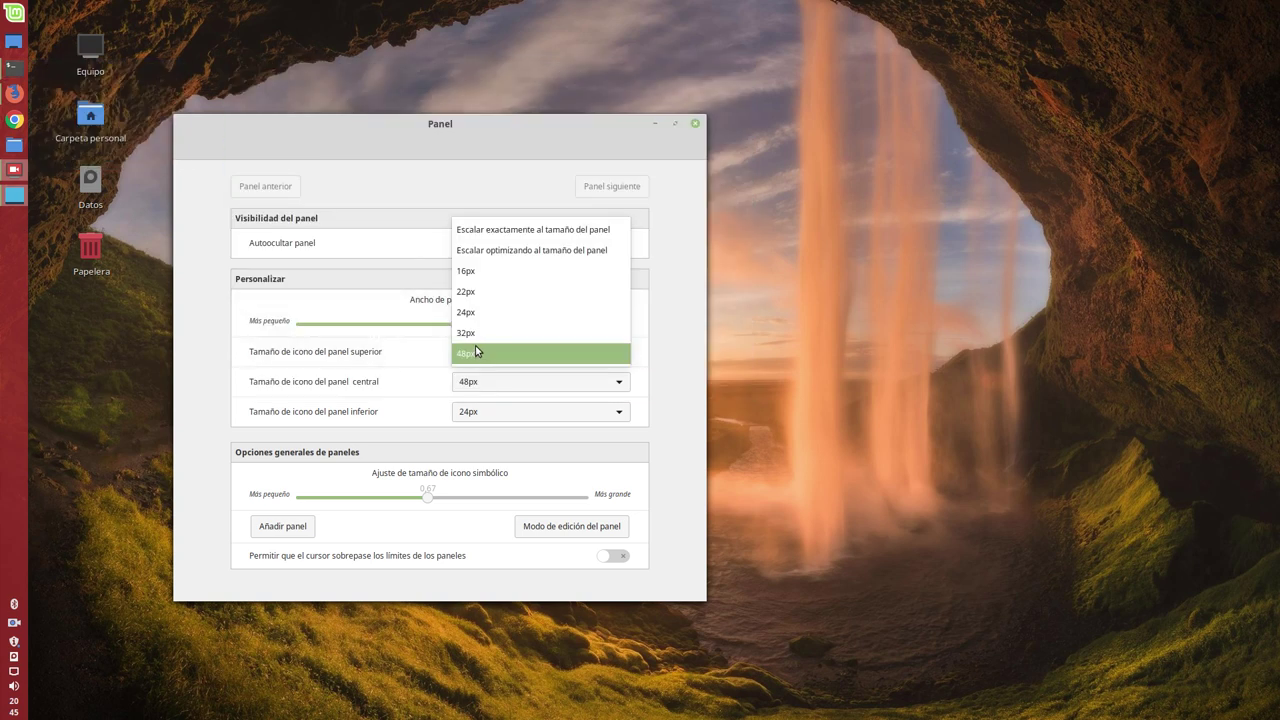
left_click(477, 332)
left_click(480, 356)
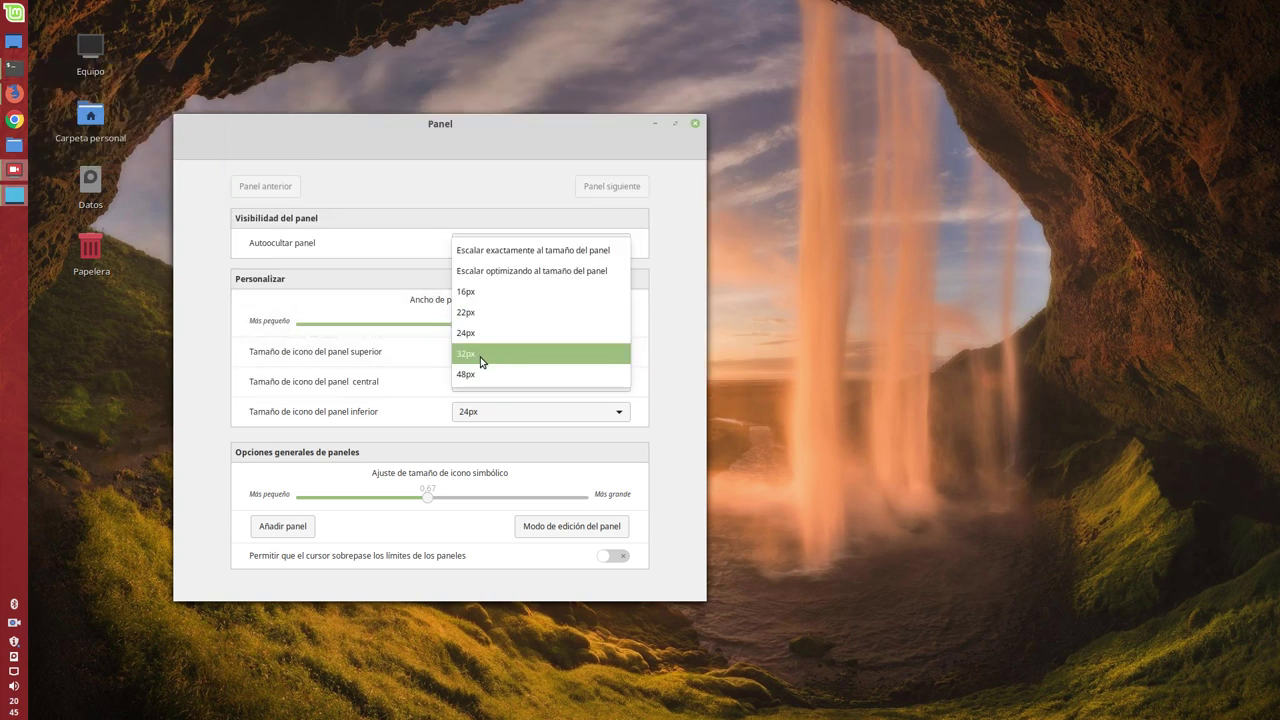
left_click(477, 354)
left_click(472, 382)
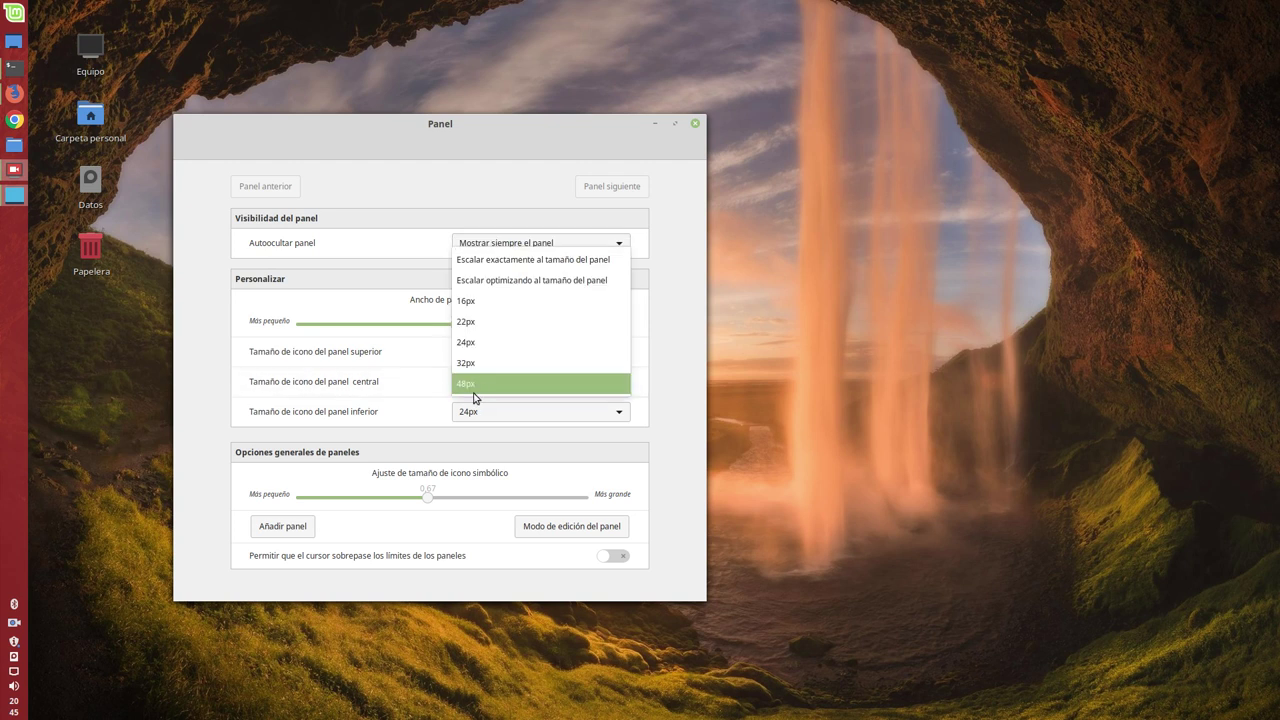
left_click(679, 393)
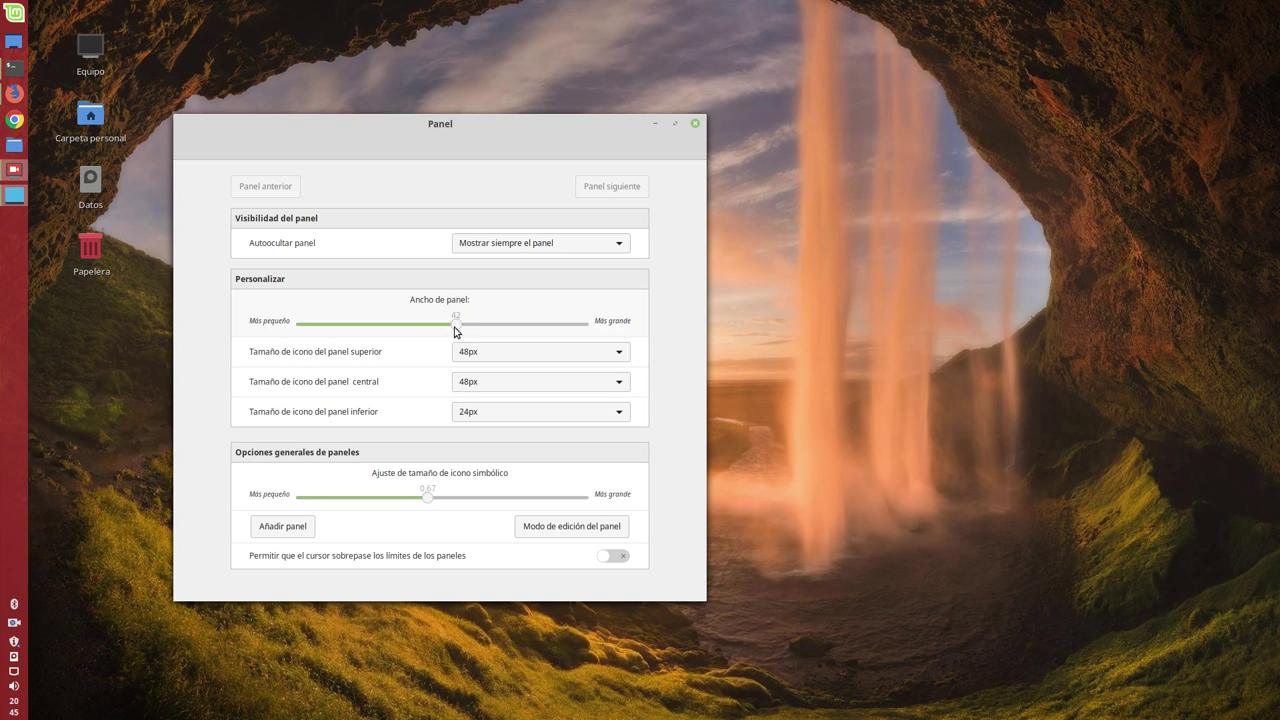
Step: Compare panel widths of 48 and 42, and set the panel width to 40
left_click_drag(454, 329, 499, 326)
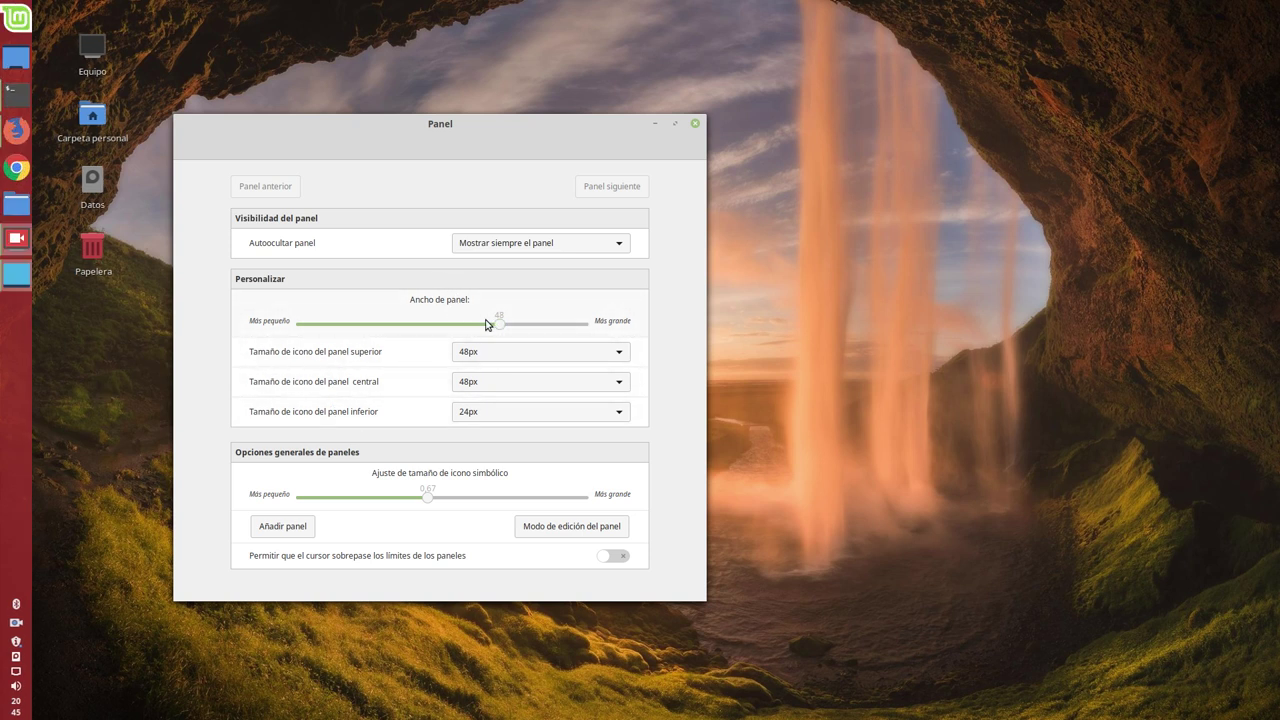
left_click_drag(499, 326, 455, 323)
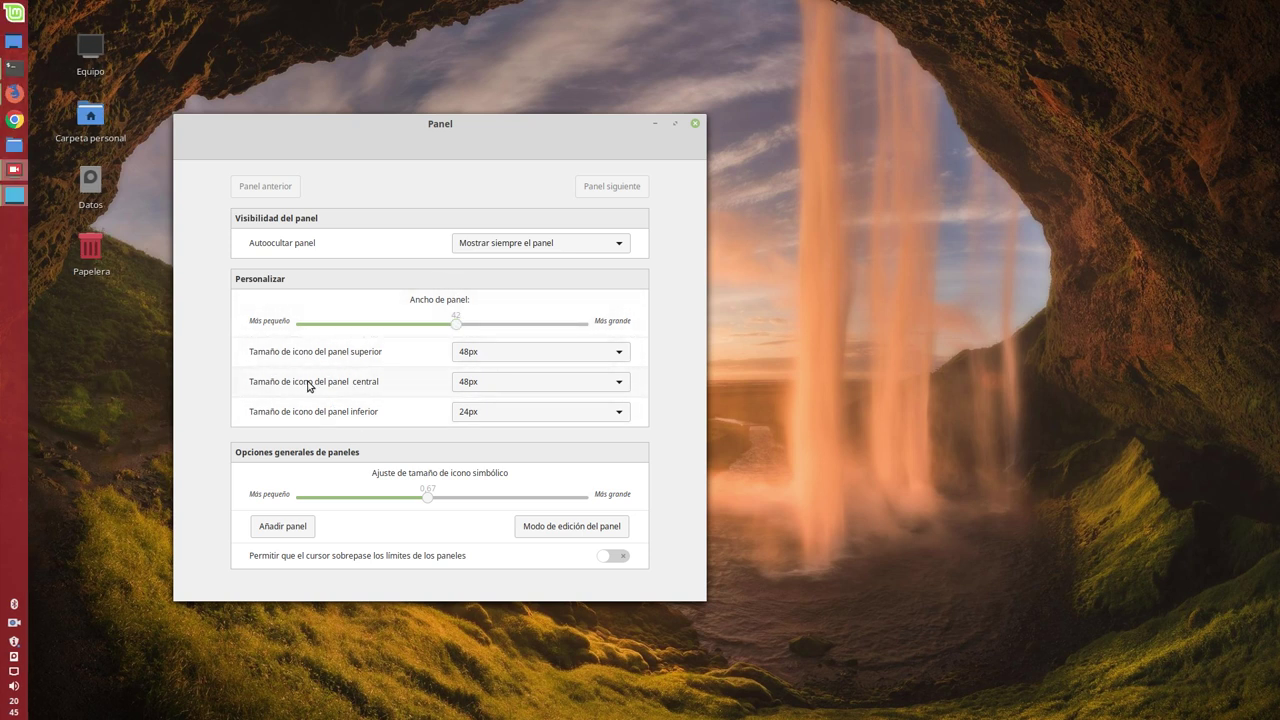
left_click(445, 328)
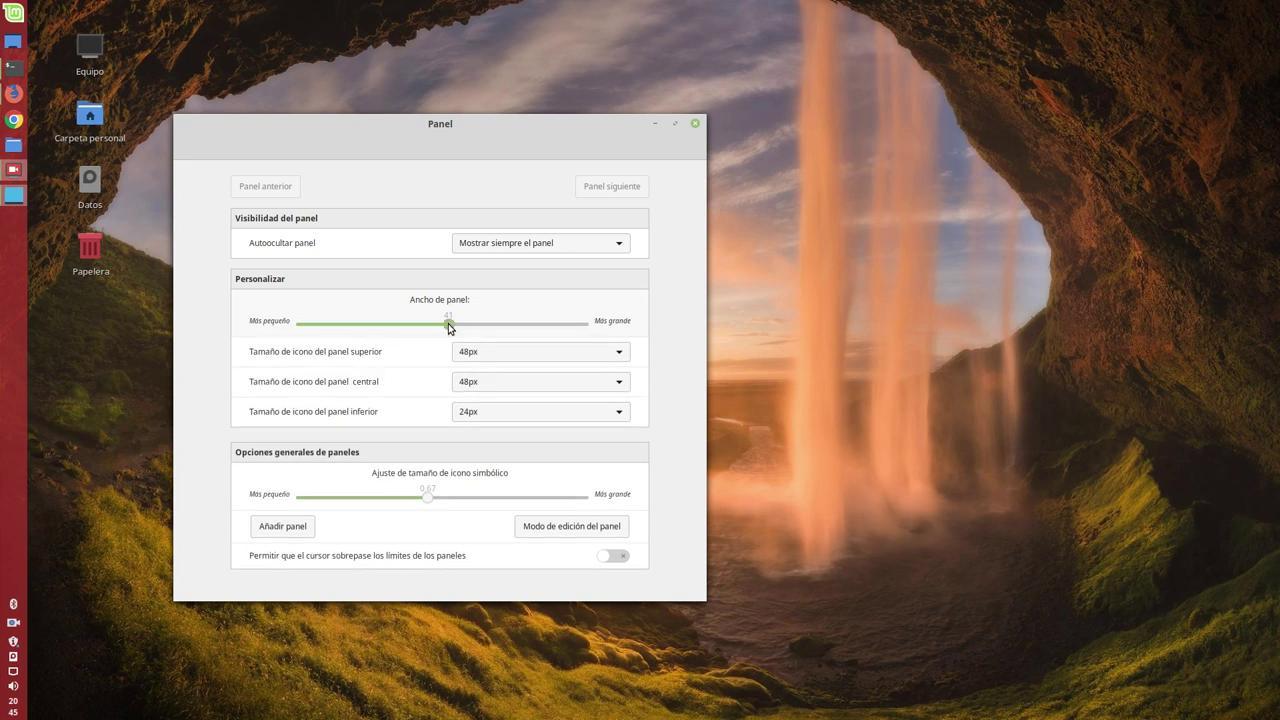
left_click_drag(448, 328, 441, 326)
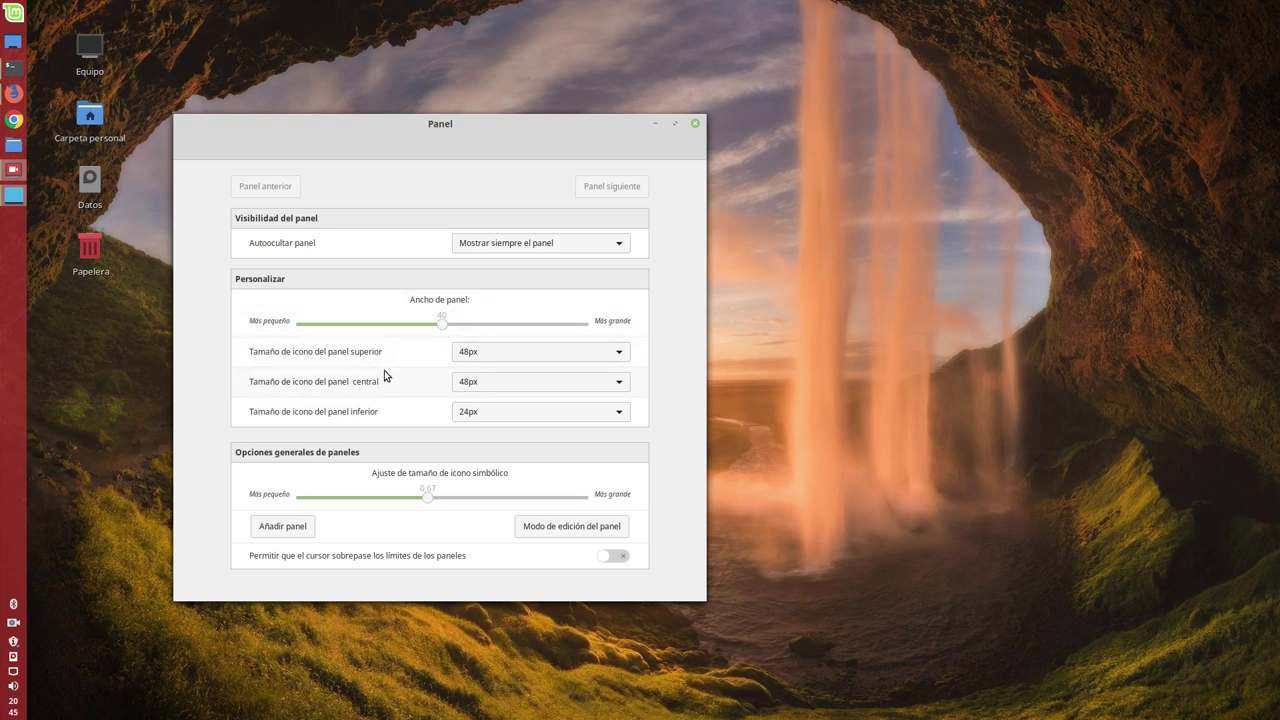
Step: Set the icon size of the panel's central and lower zones to 32px
left_click(456, 388)
left_click(481, 367)
left_click(473, 417)
left_click(472, 433)
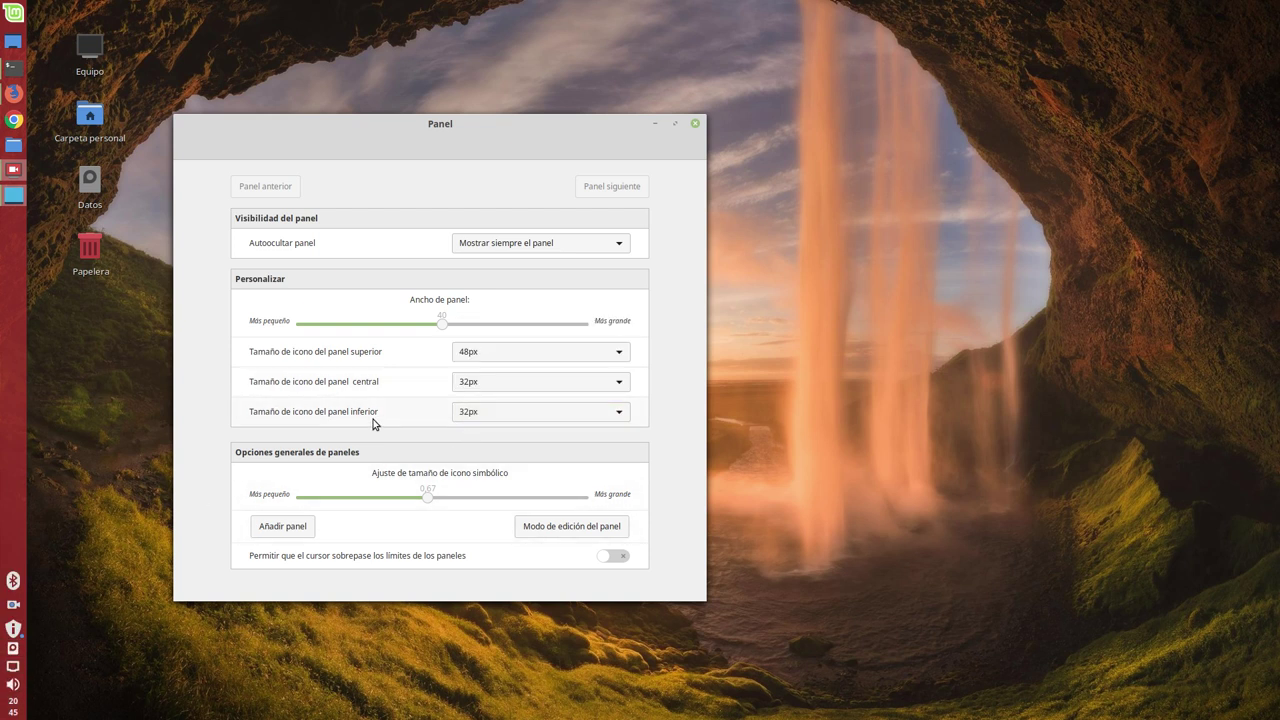
Step: Set the icon size of the panel's lower zone to 24px and close the panel settings
left_click(476, 416)
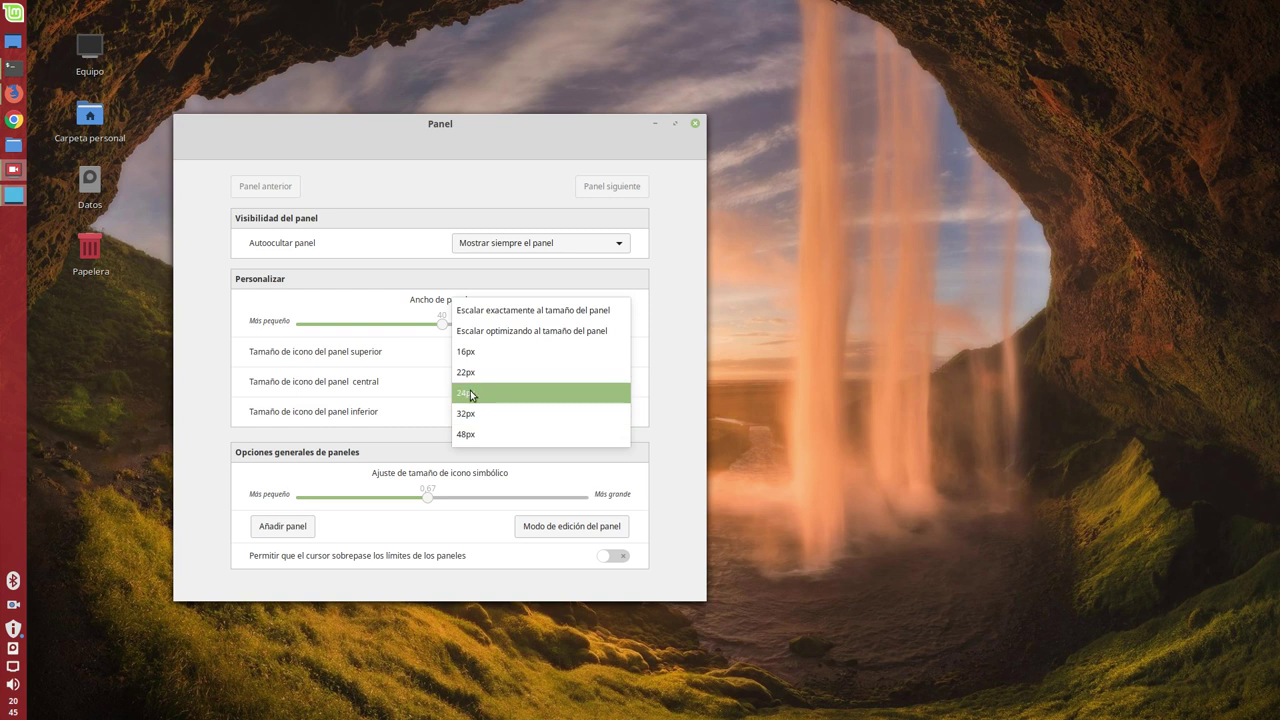
left_click(468, 392)
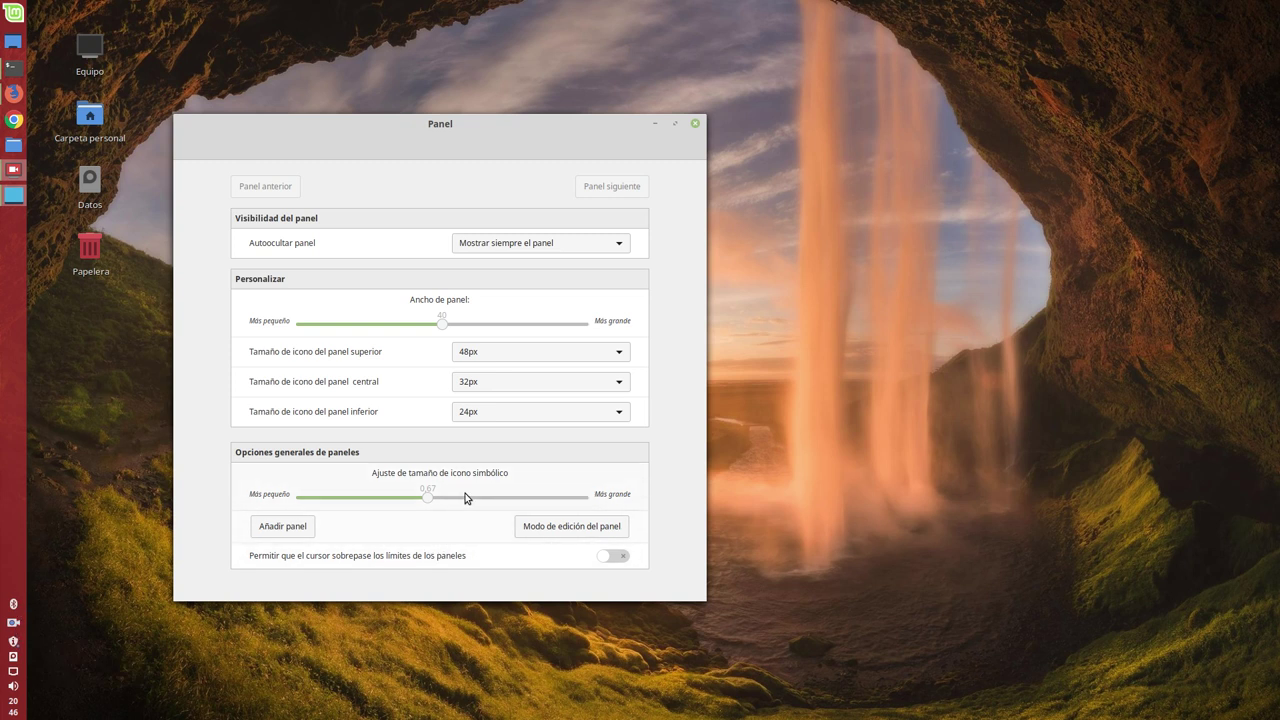
left_click_drag(443, 126, 628, 126)
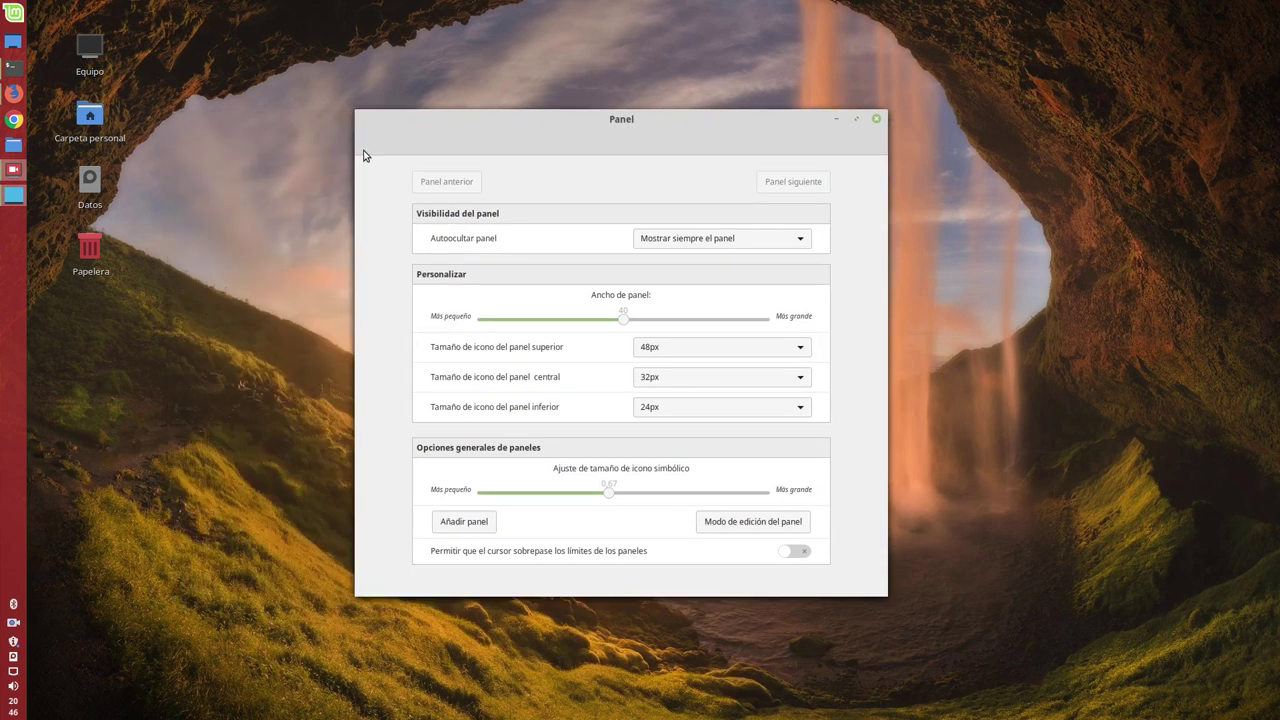
left_click(875, 119)
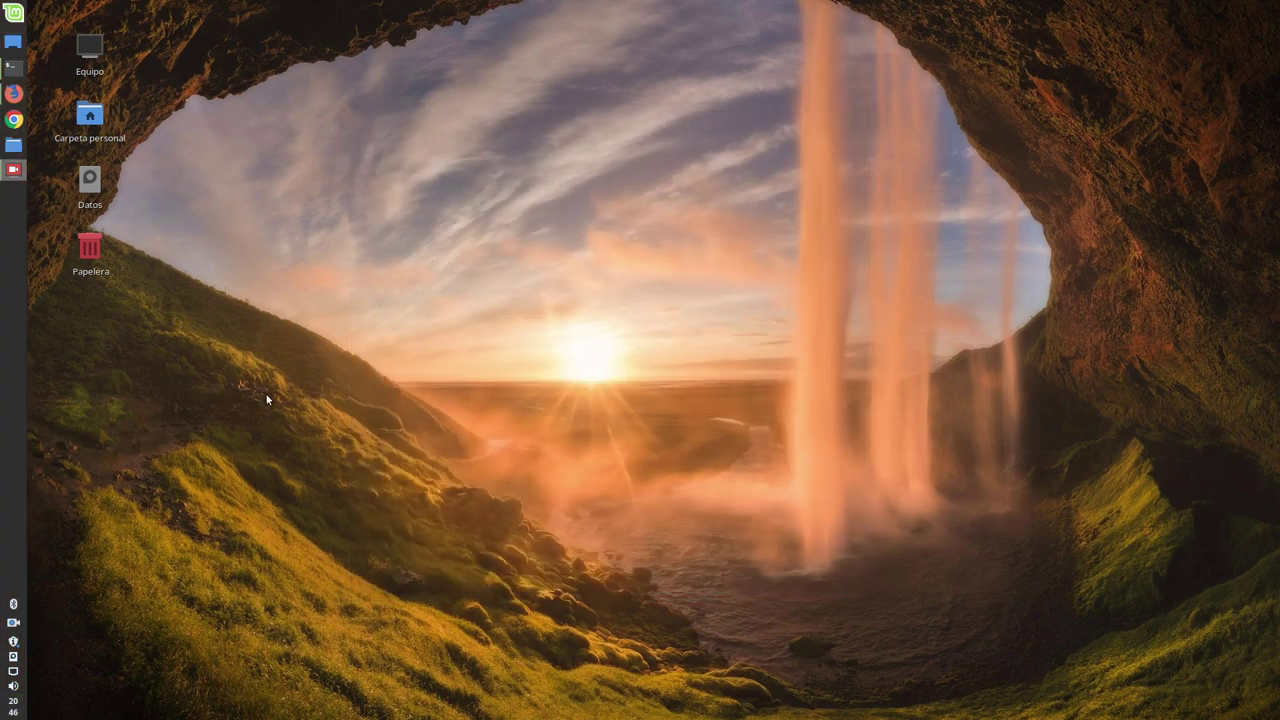
Step: Open the desktop's icon layout customisation and turn off automatic arrangement (Autoordenar)
left_click_drag(168, 404, 986, 108)
left_click(439, 205)
right_click(480, 110)
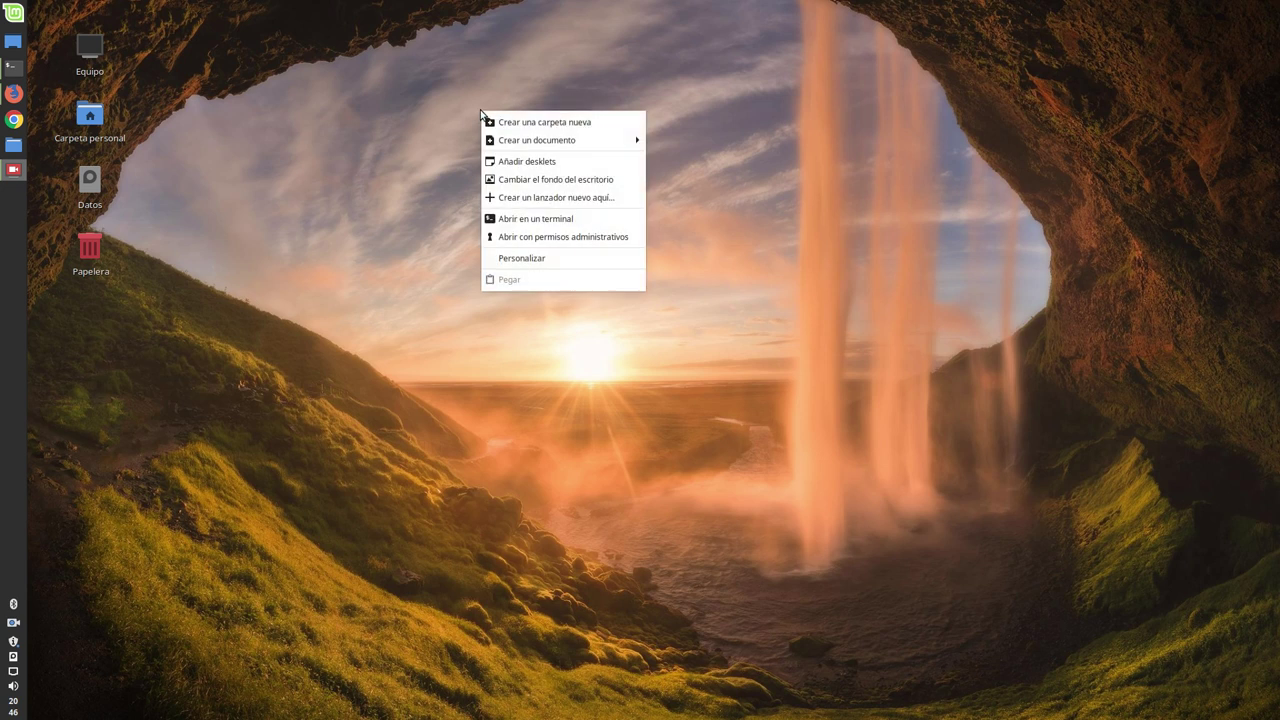
left_click(530, 260)
left_click_drag(634, 220, 908, 265)
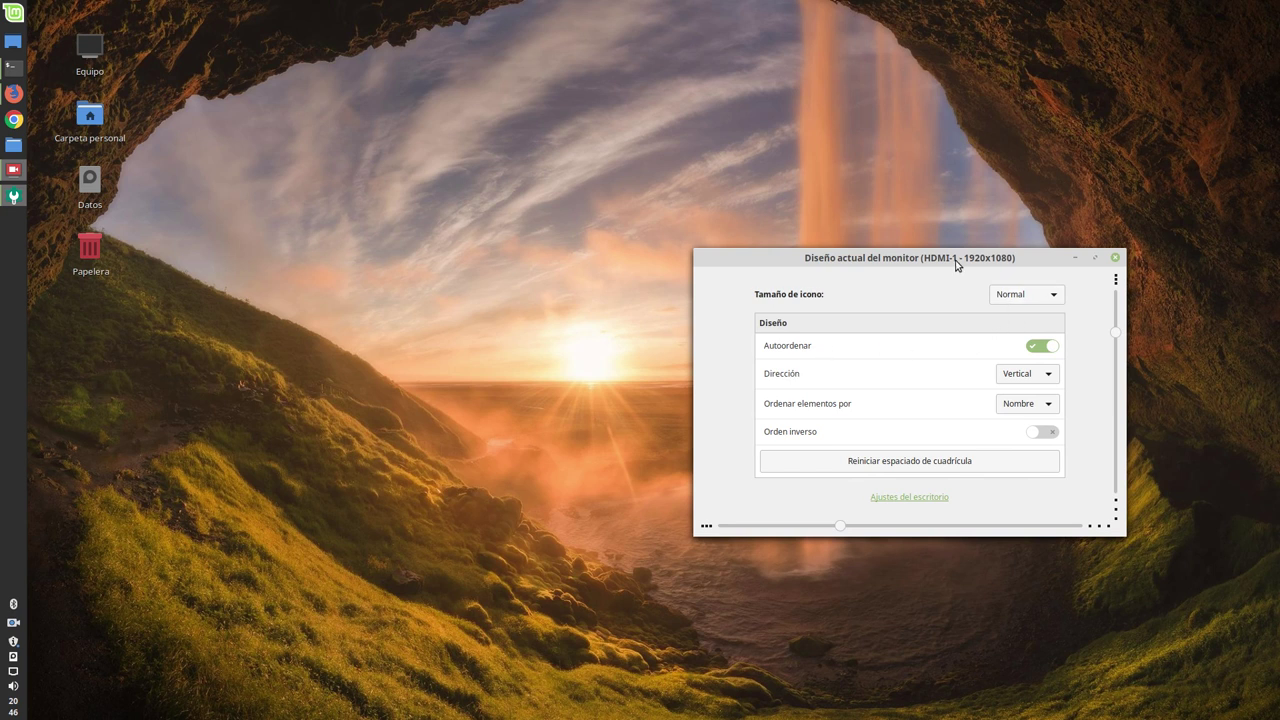
left_click_drag(957, 264, 625, 316)
left_click(708, 397)
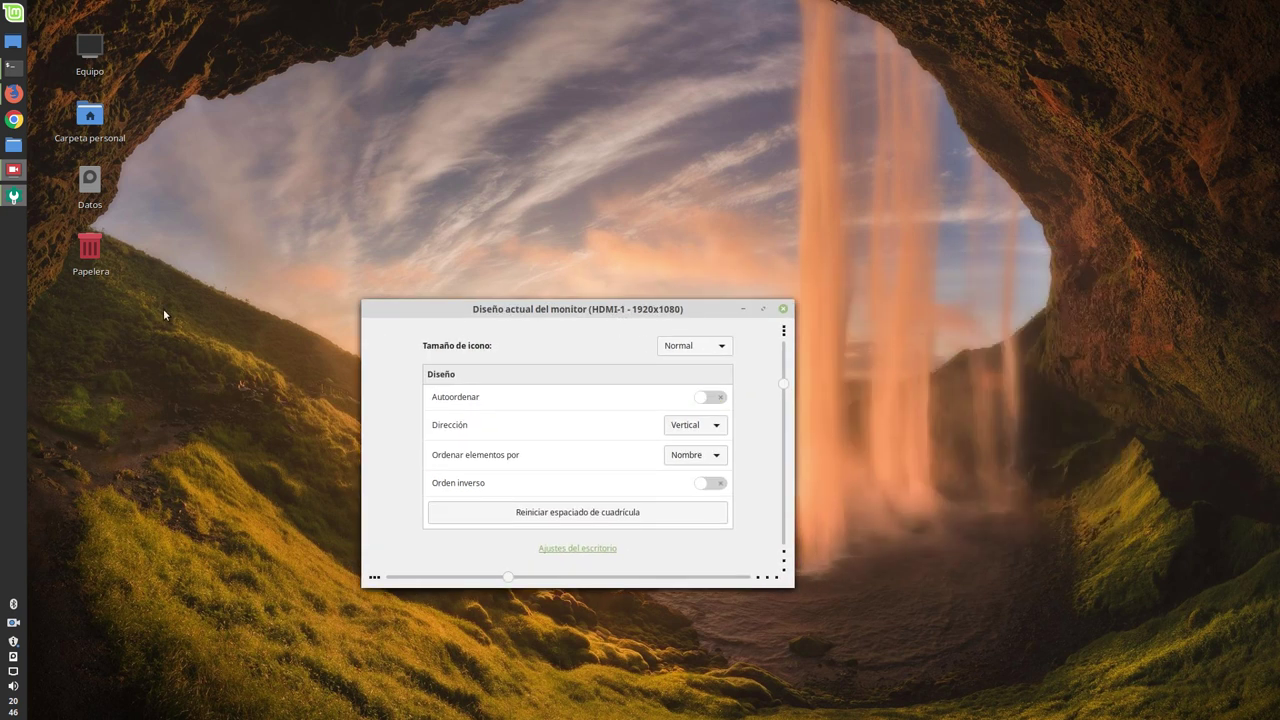
Step: Move the four desktop icons together into a column near the desktop's right side
left_click_drag(164, 313, 1130, 48)
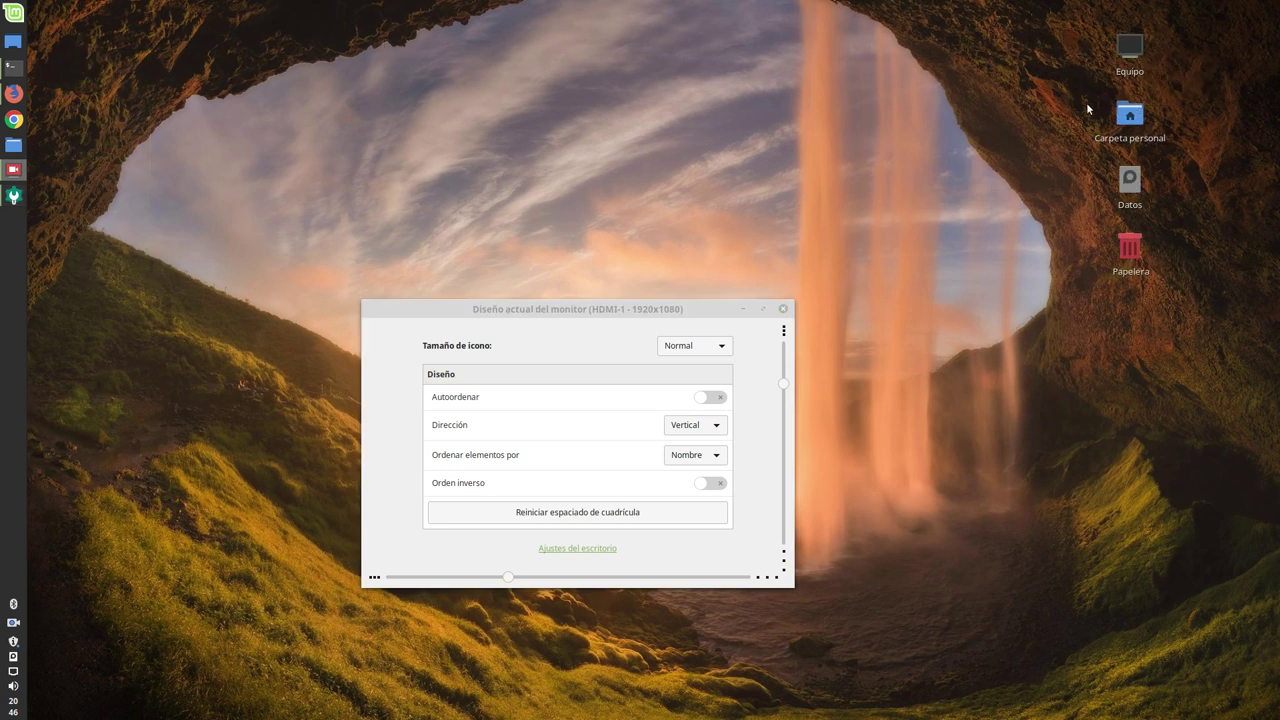
left_click_drag(1170, 280, 1160, 62)
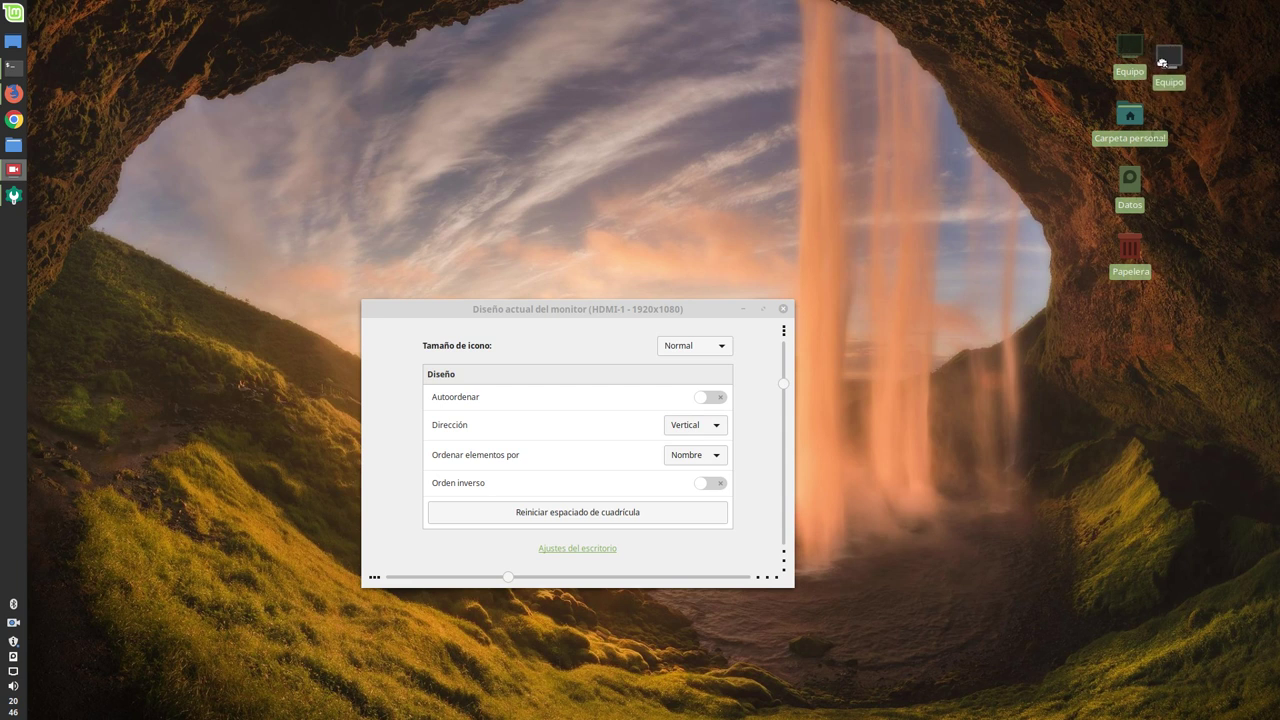
left_click(1000, 86)
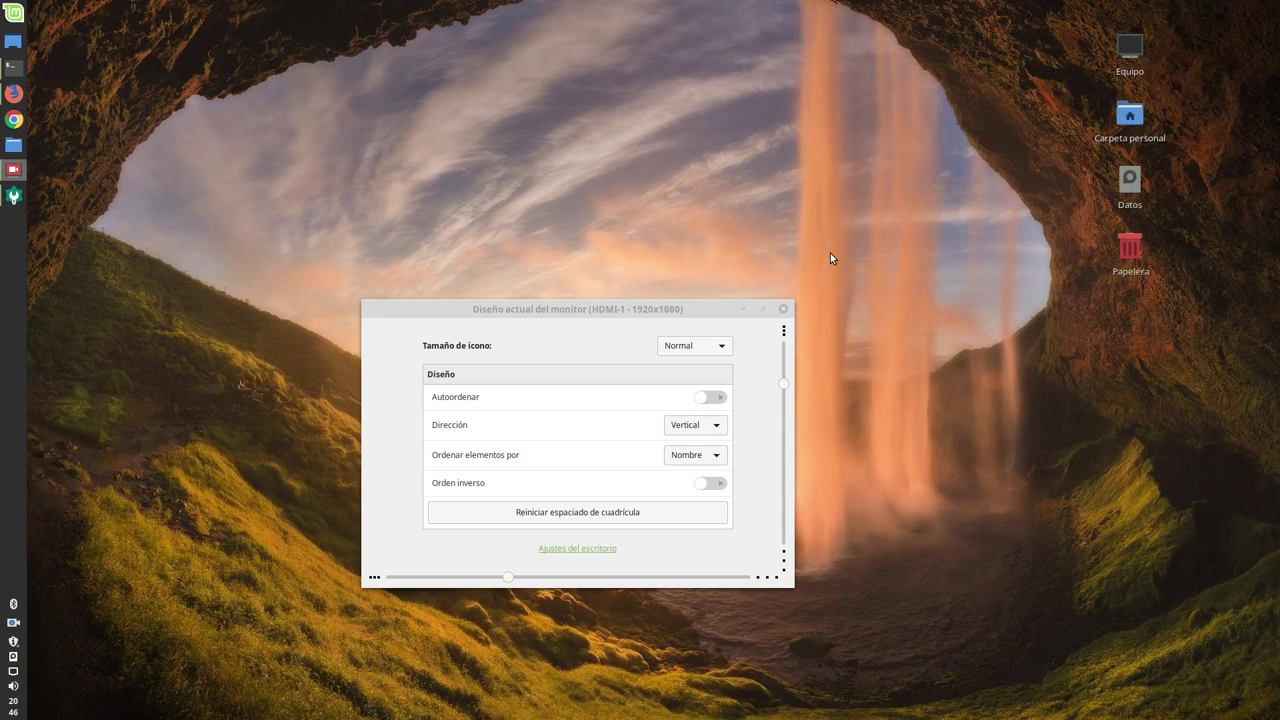
Step: Try the Horizontal icon direction and move the desktop icons into a row in the desktop's upper right area
left_click(688, 430)
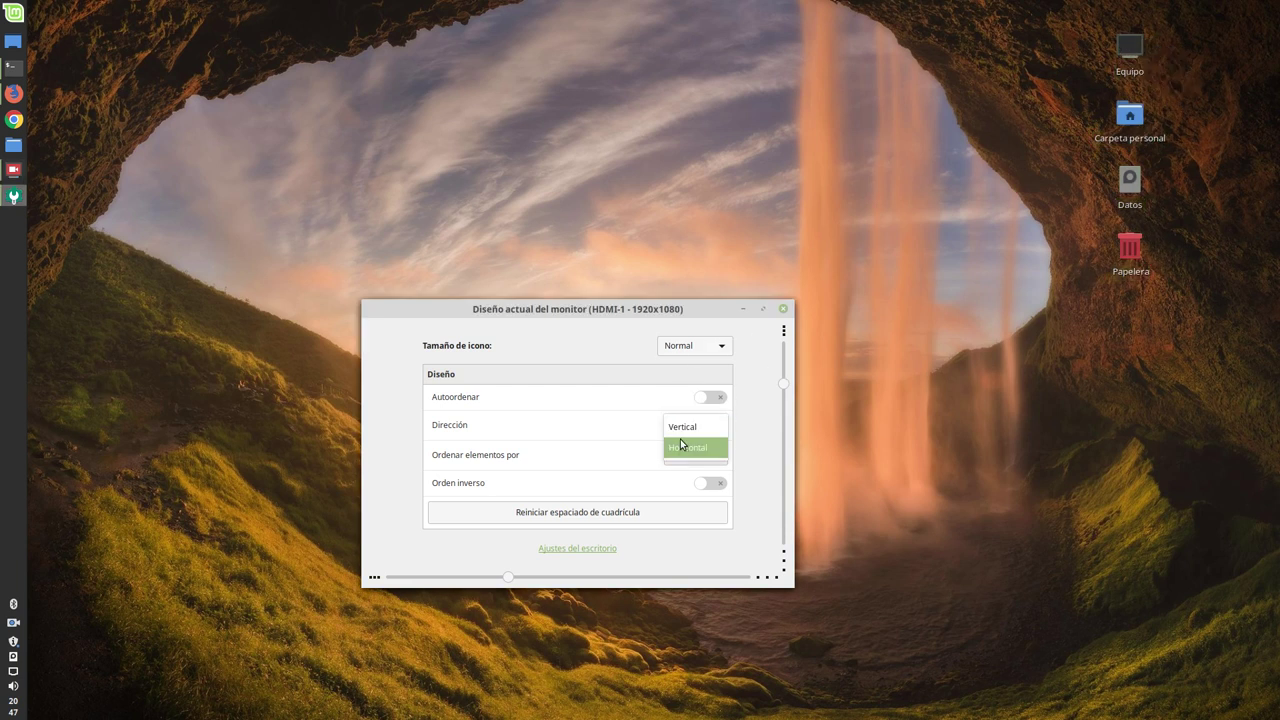
left_click(682, 447)
left_click_drag(77, 143, 1207, 74)
left_click(1041, 130)
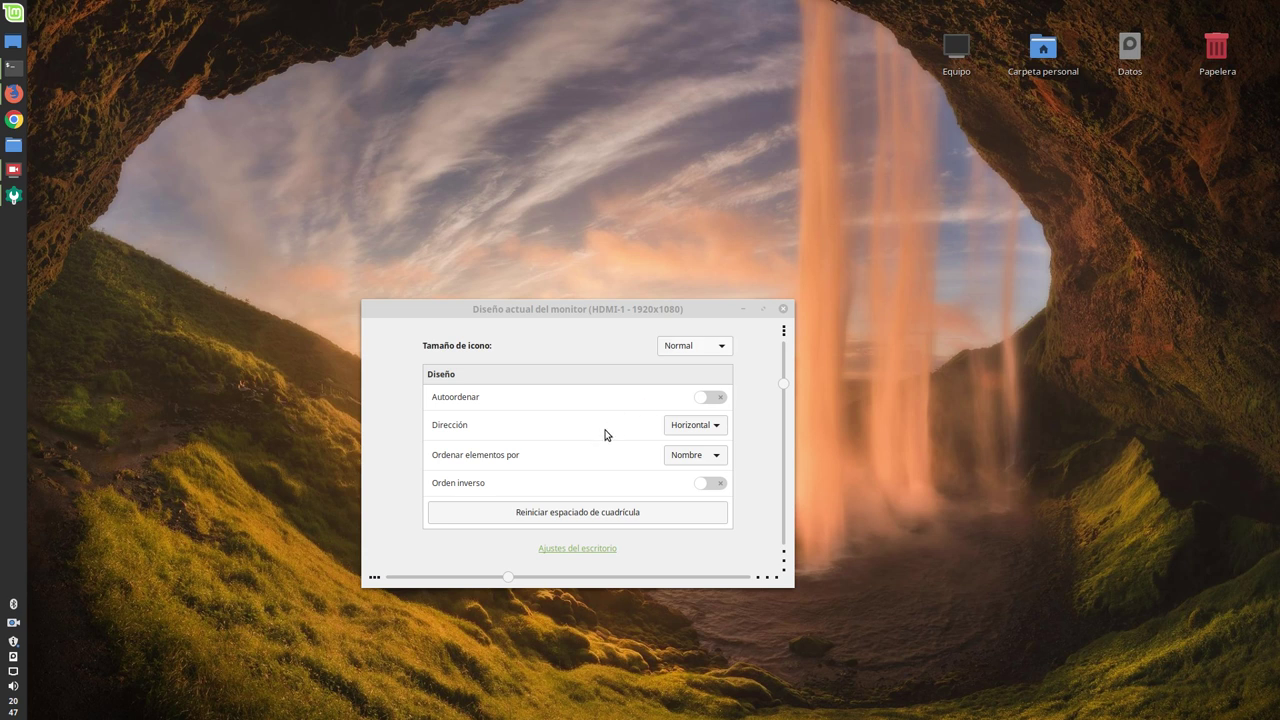
left_click(694, 458)
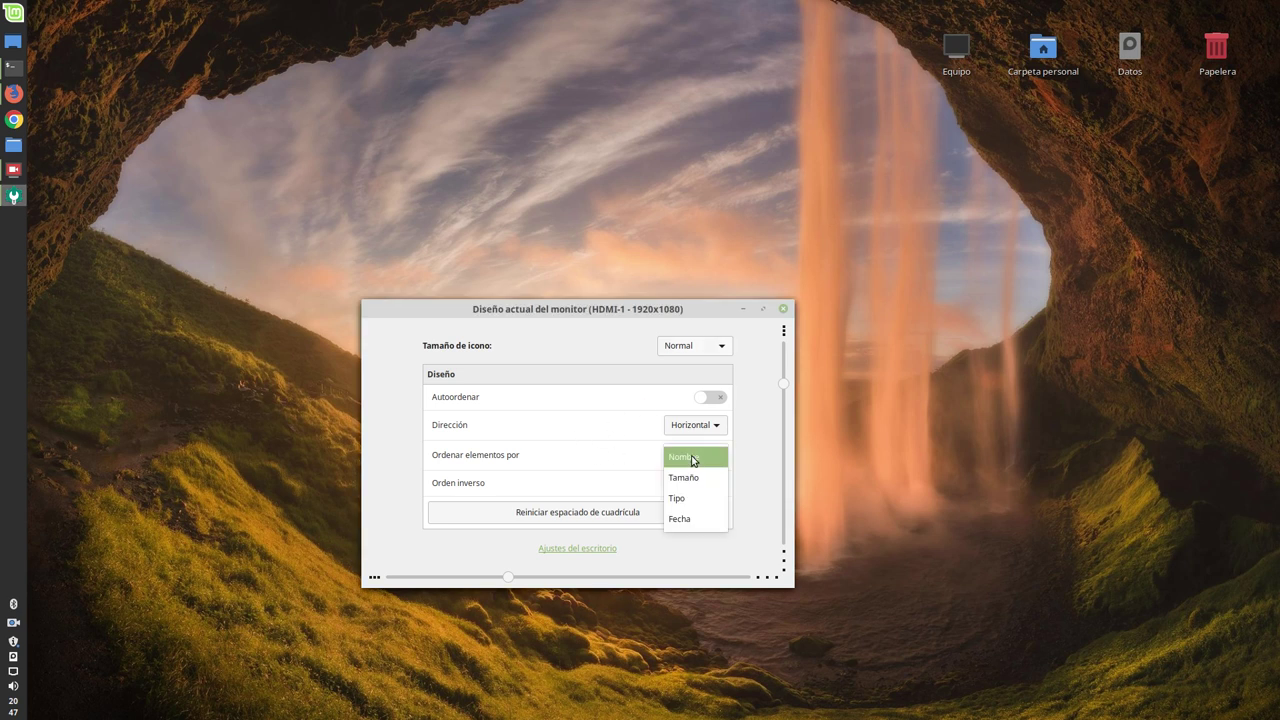
left_click(604, 416)
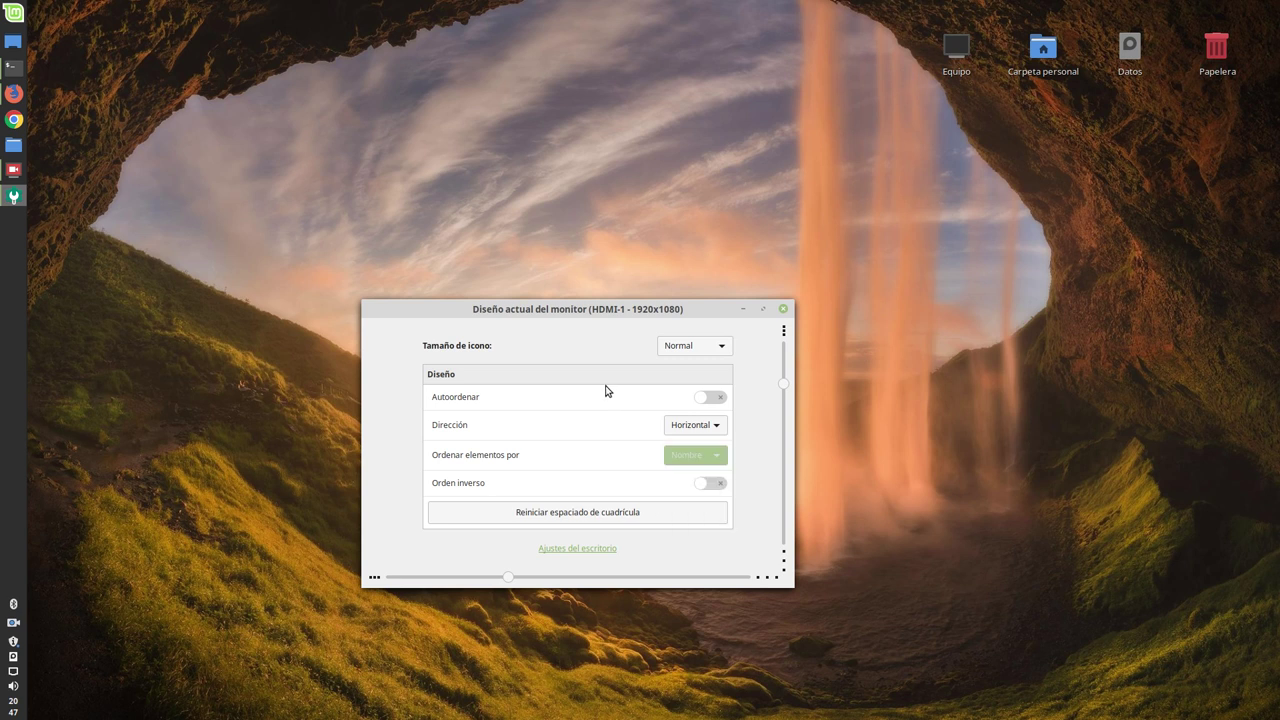
Step: Set the icon direction to Vertical and move the icons into a column along the desktop's right edge, then close the layout settings
left_click(680, 425)
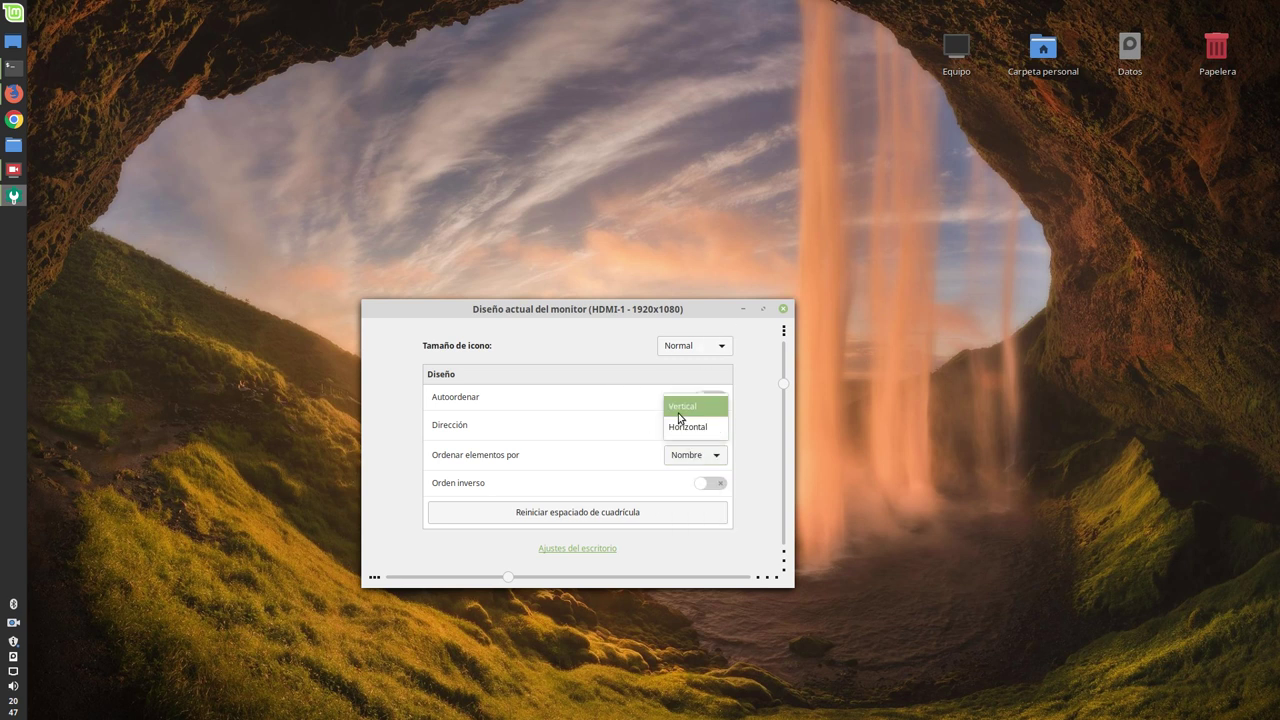
left_click(687, 406)
left_click_drag(114, 320, 1200, 52)
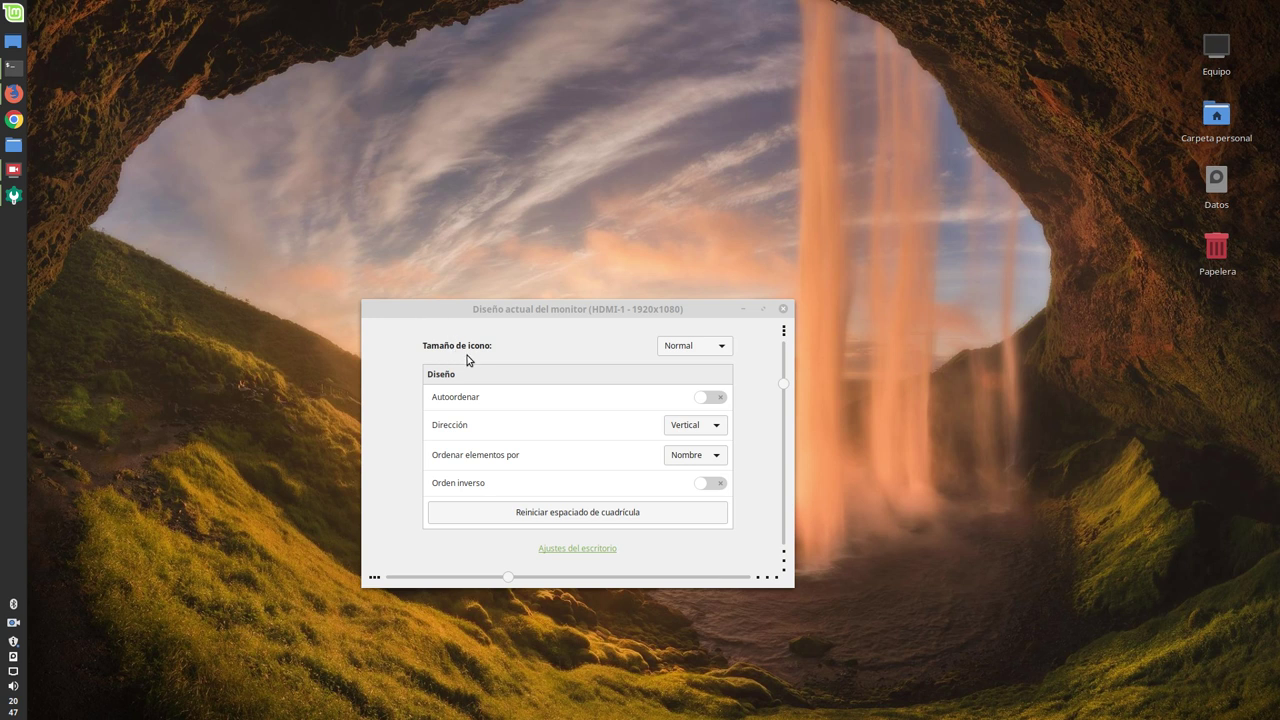
left_click(538, 311)
left_click_drag(540, 316, 279, 224)
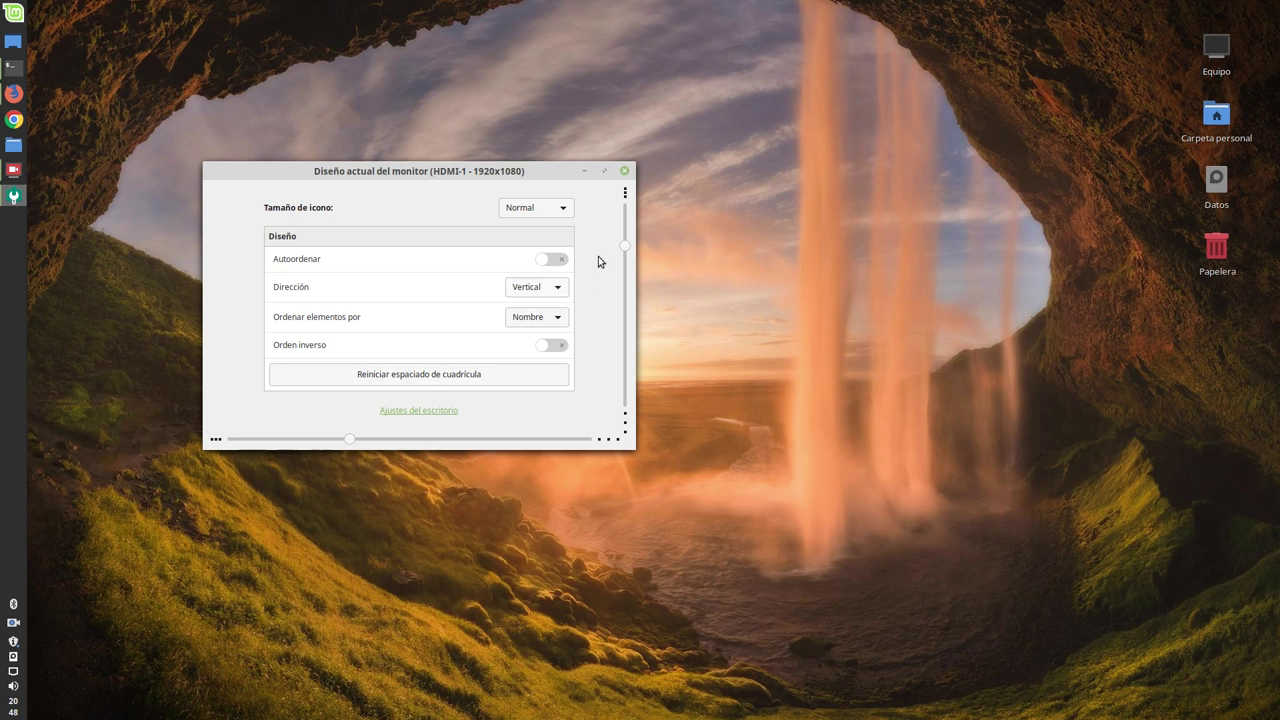
left_click(625, 175)
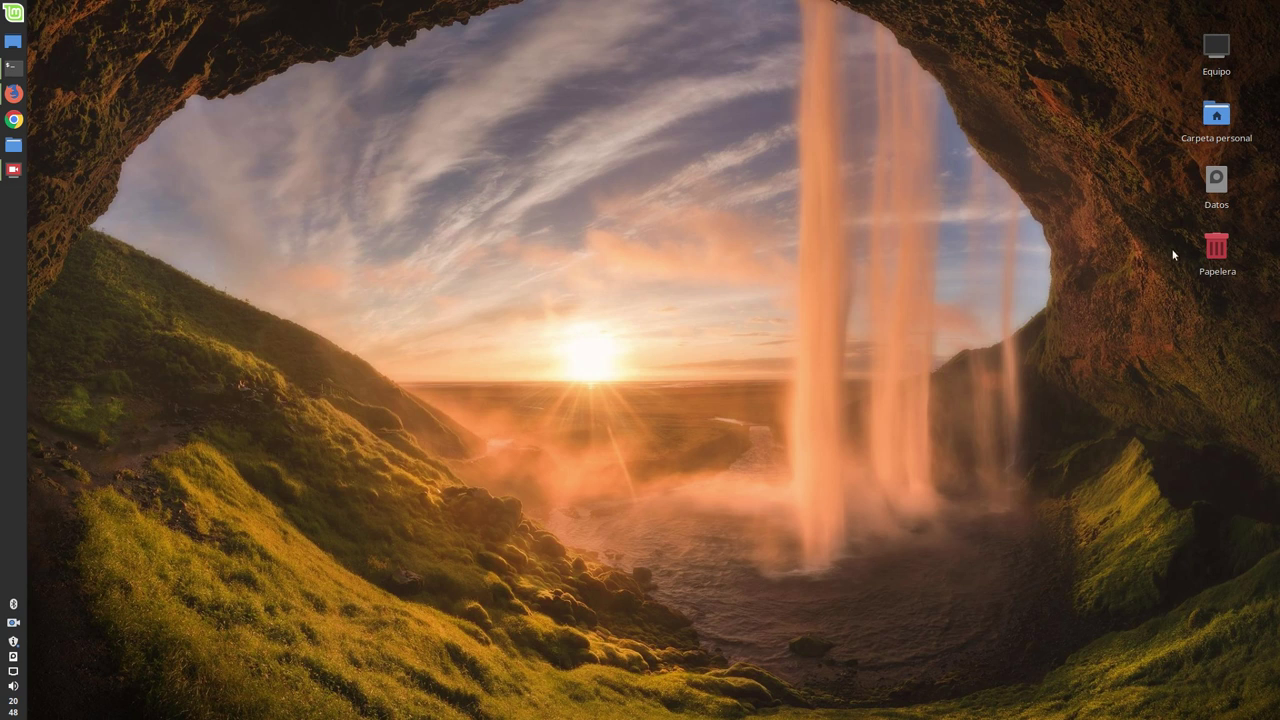
Step: In the system's desktop settings, turn off the Equipo, Carpeta personal, Papelera and Unidades montadas icons
mouse_move(1213, 117)
left_mouse_down()
mouse_move(783, 118)
mouse_move(603, 244)
mouse_move(752, 258)
mouse_move(1232, 118)
left_mouse_up()
left_click(14, 12)
left_click(68, 80)
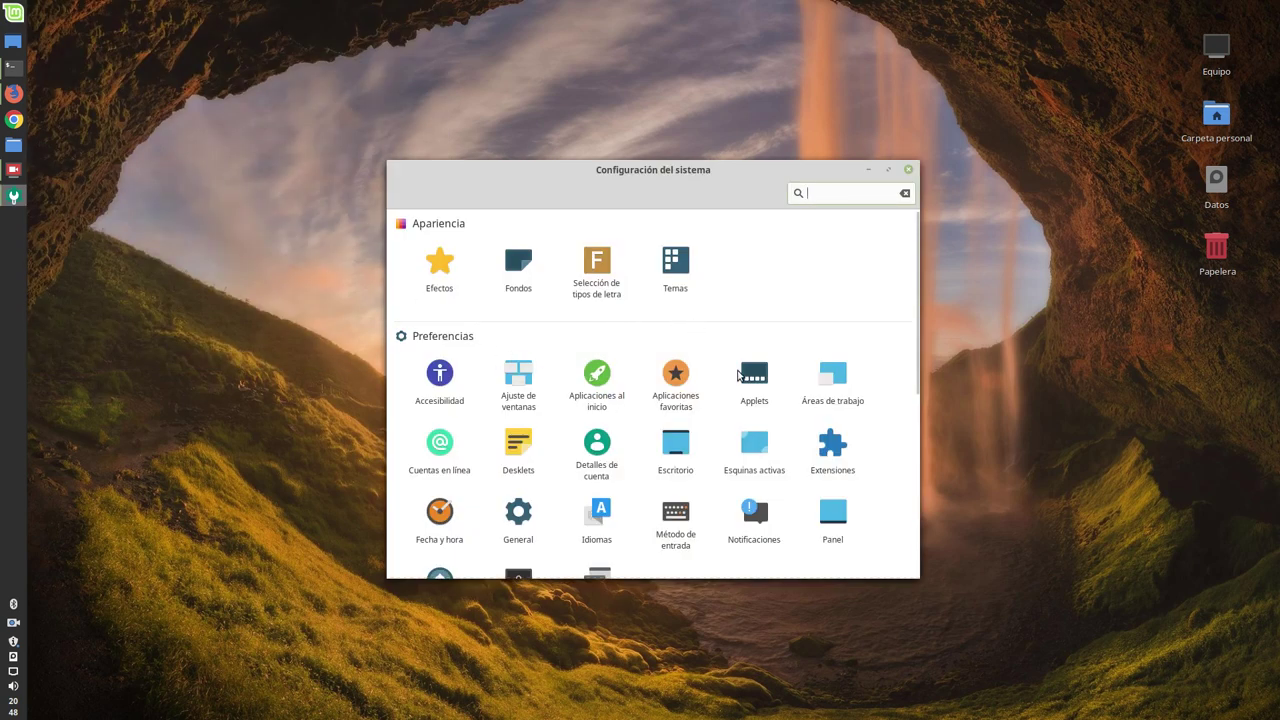
left_click(676, 452)
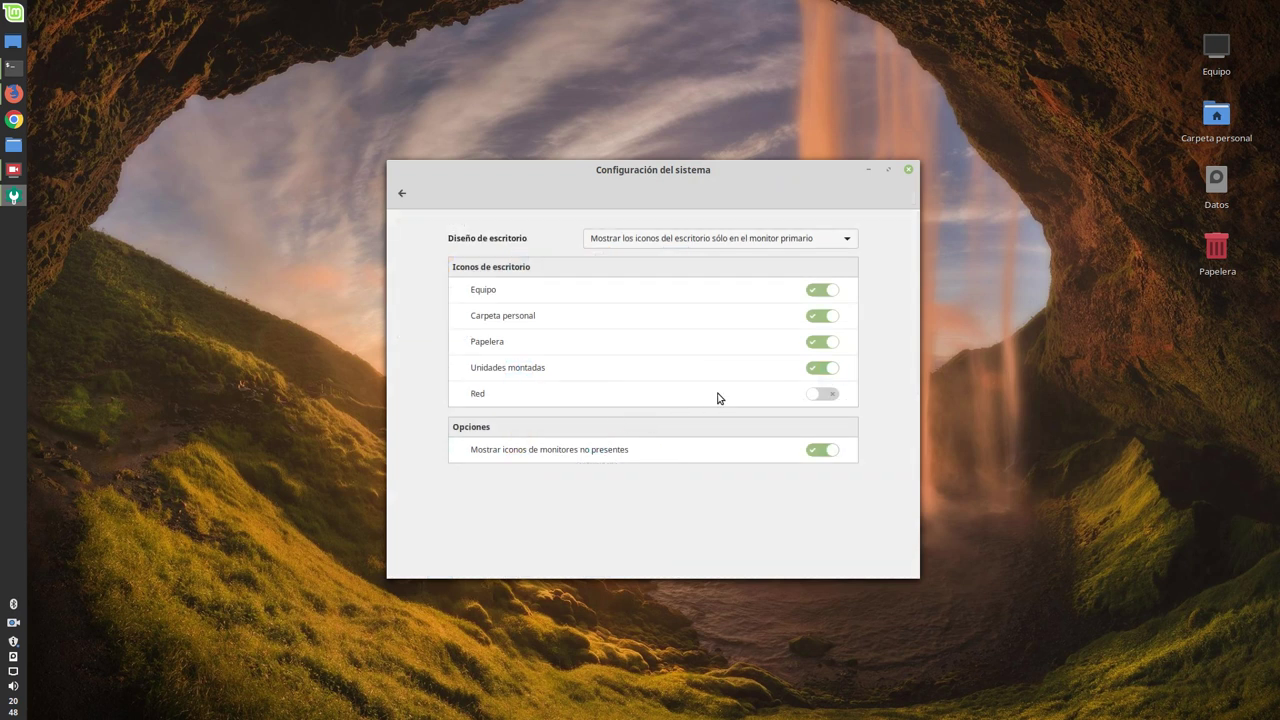
left_click(820, 291)
left_click(818, 316)
left_click(818, 342)
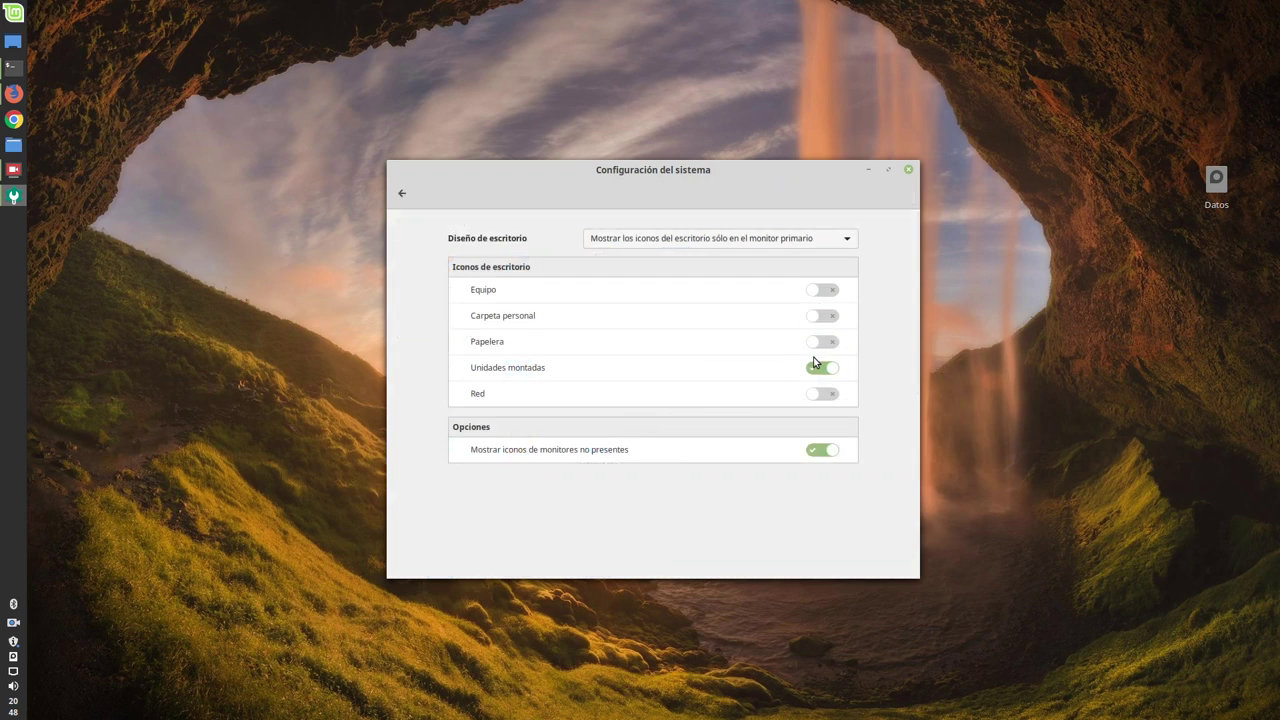
left_click(816, 368)
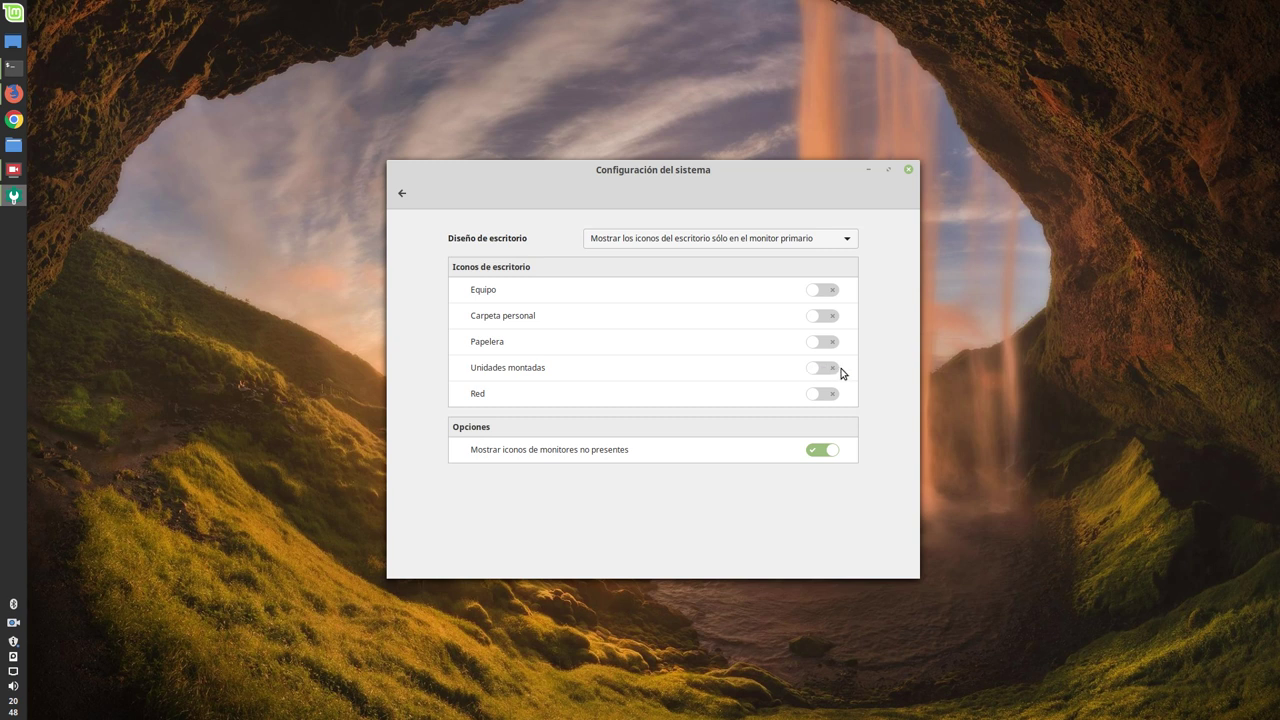
Step: Turn the Unidades montadas, Papelera, Carpeta personal and Equipo desktop icons back on
left_click(830, 368)
left_click(828, 342)
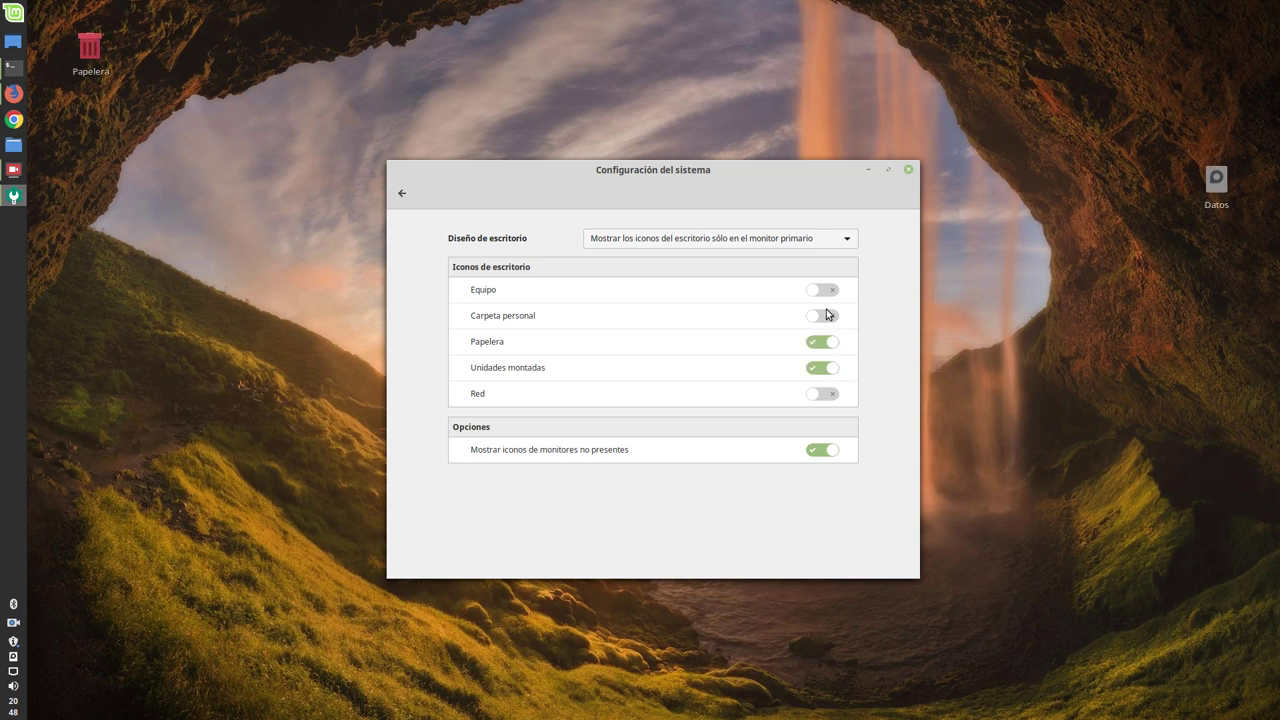
left_click(826, 315)
left_click(826, 290)
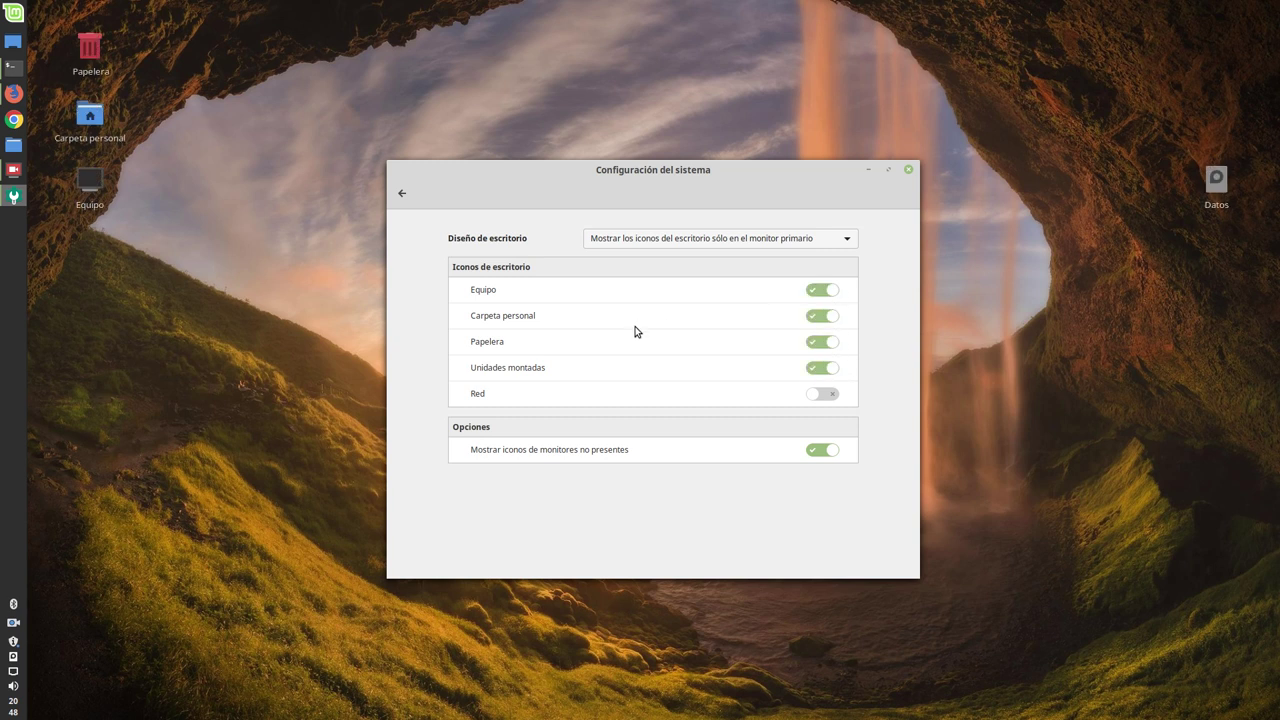
Step: Try showing the Red icon on the desktop, turn it off again and close the system settings
left_click(826, 393)
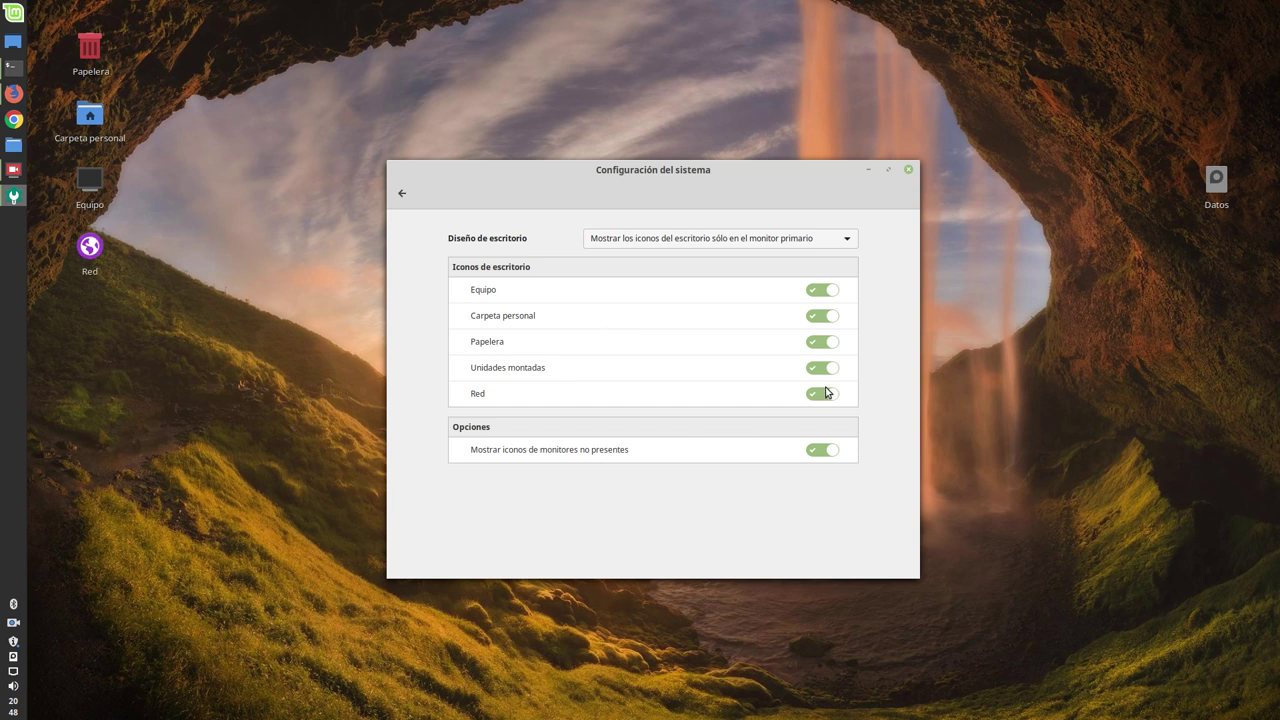
left_click(813, 394)
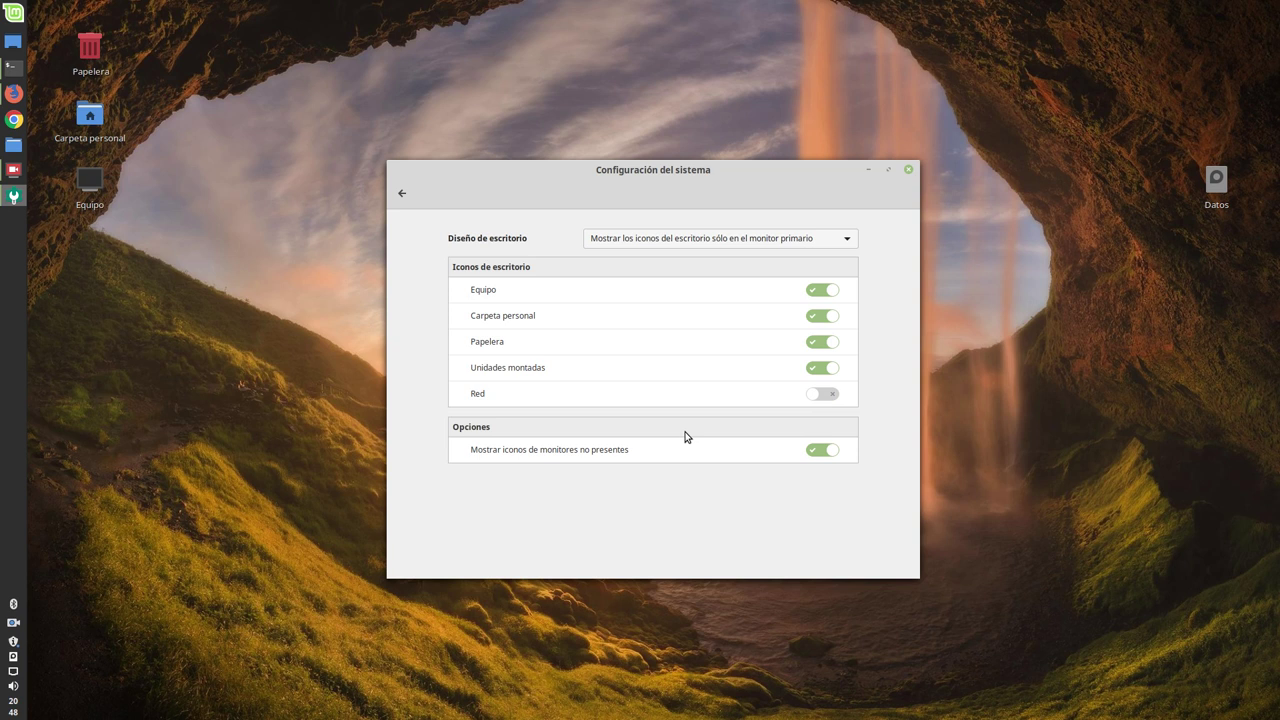
left_click(908, 170)
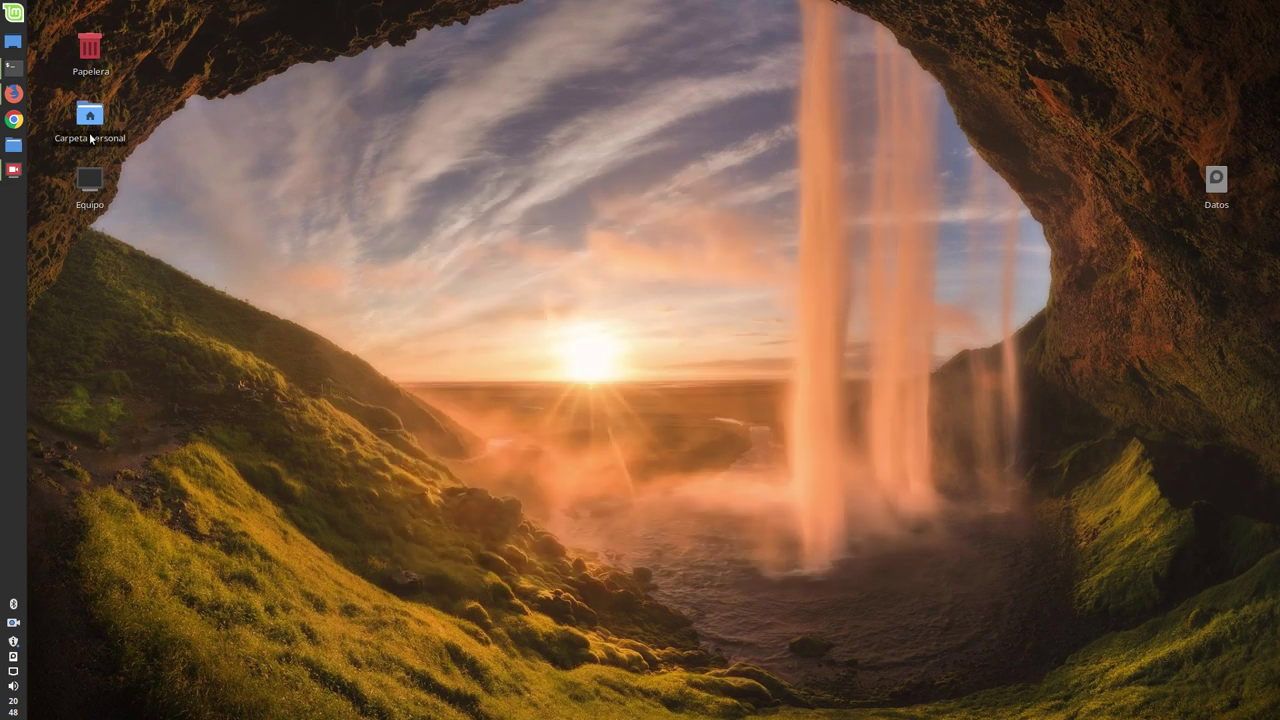
Step: Arrange the icons along the desktop's right edge in the order Equipo, Datos, Carpeta personal, Papelera from top to bottom
left_click_drag(91, 185, 1218, 50)
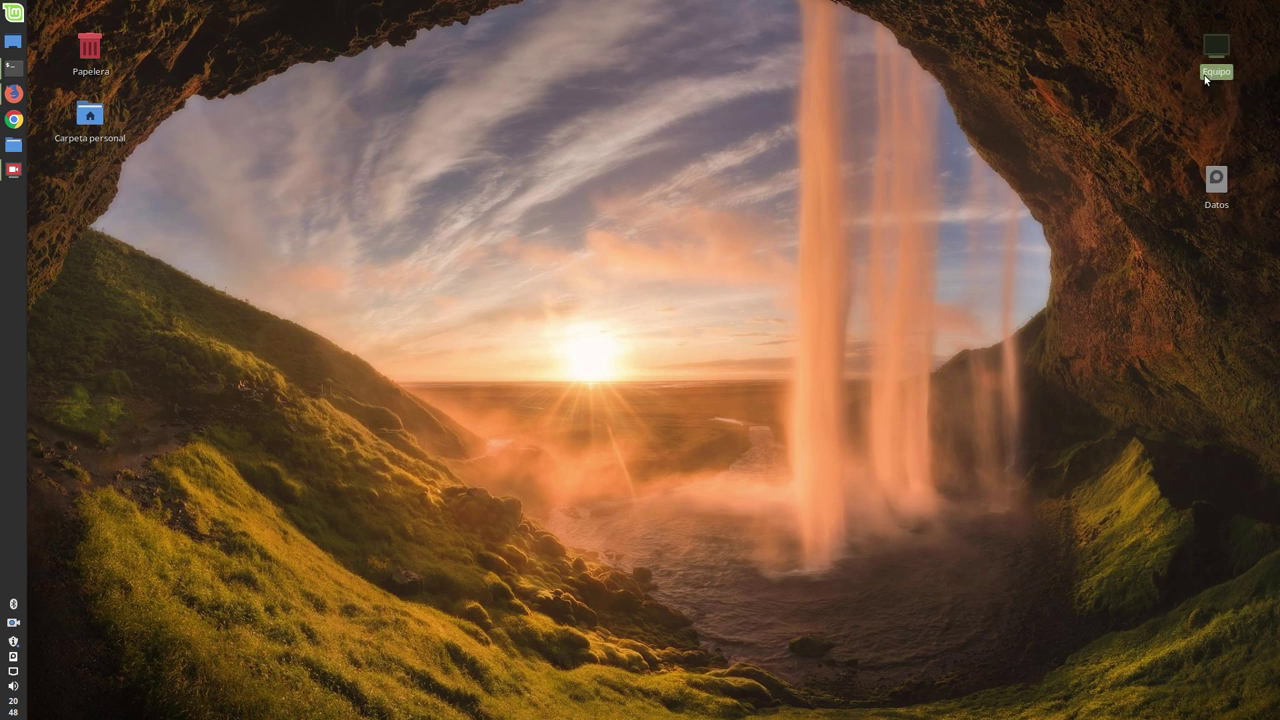
left_click_drag(90, 115, 1216, 315)
left_click_drag(1229, 188, 1229, 121)
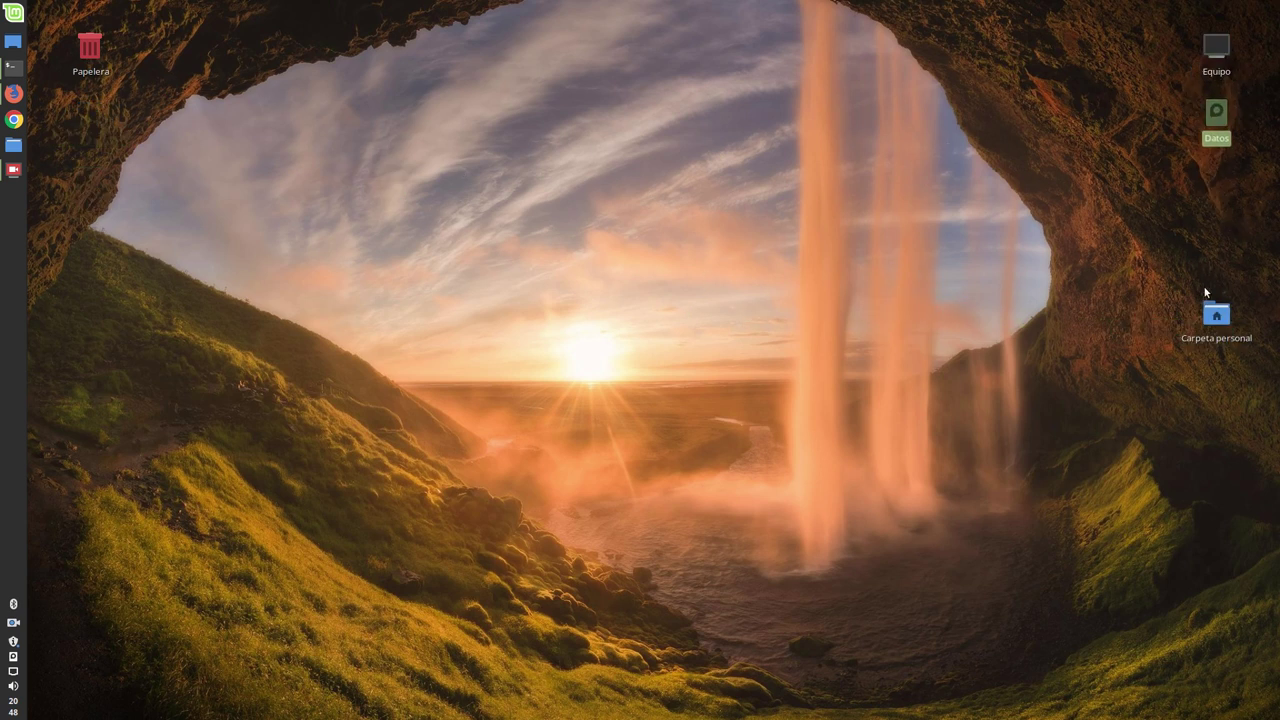
left_click(1216, 318)
left_click_drag(1216, 318, 1216, 180)
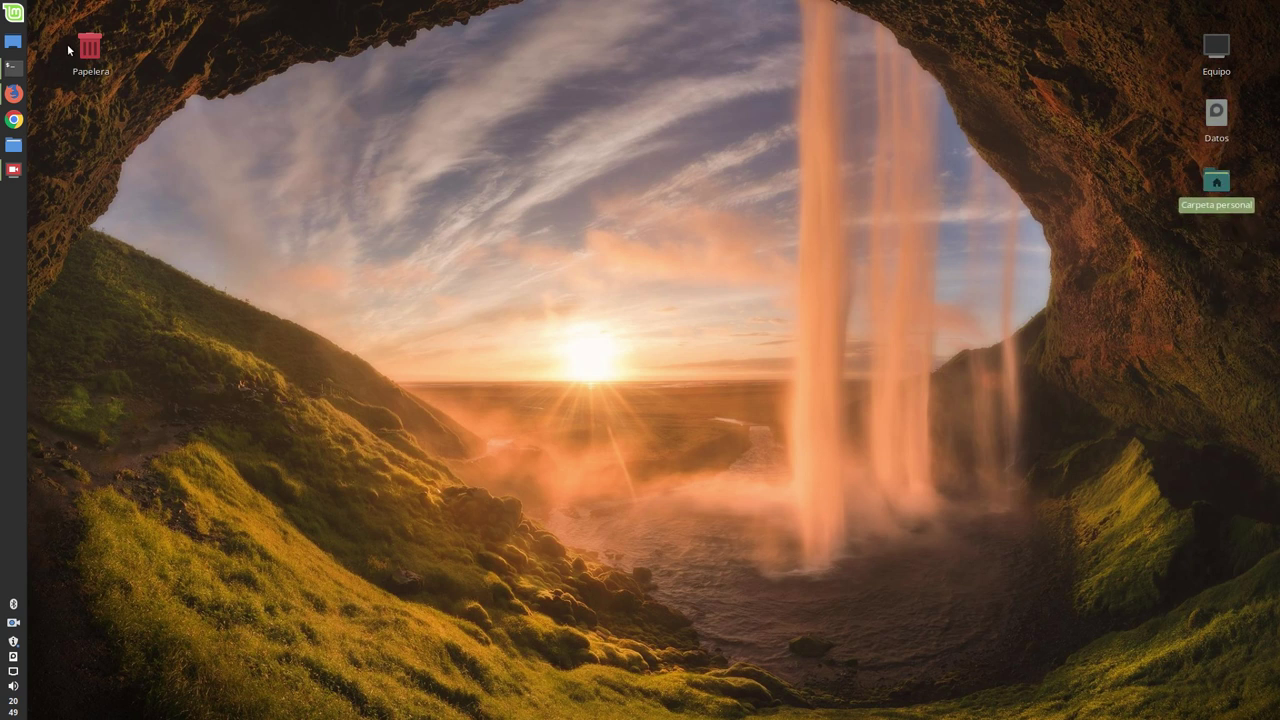
left_click_drag(82, 55, 1212, 255)
left_click(1037, 249)
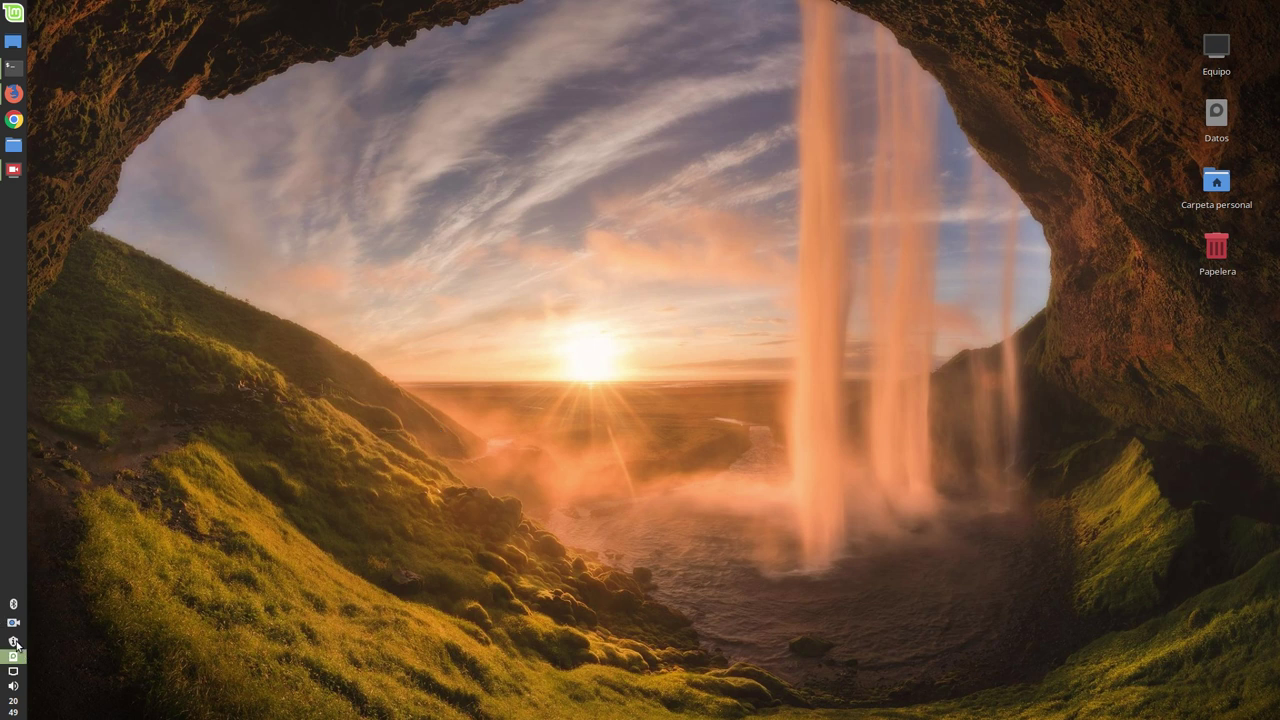
Step: Open the update manager and install the selected gvfs and adobe-flashplugin updates, authenticating with the account password
left_click(15, 643)
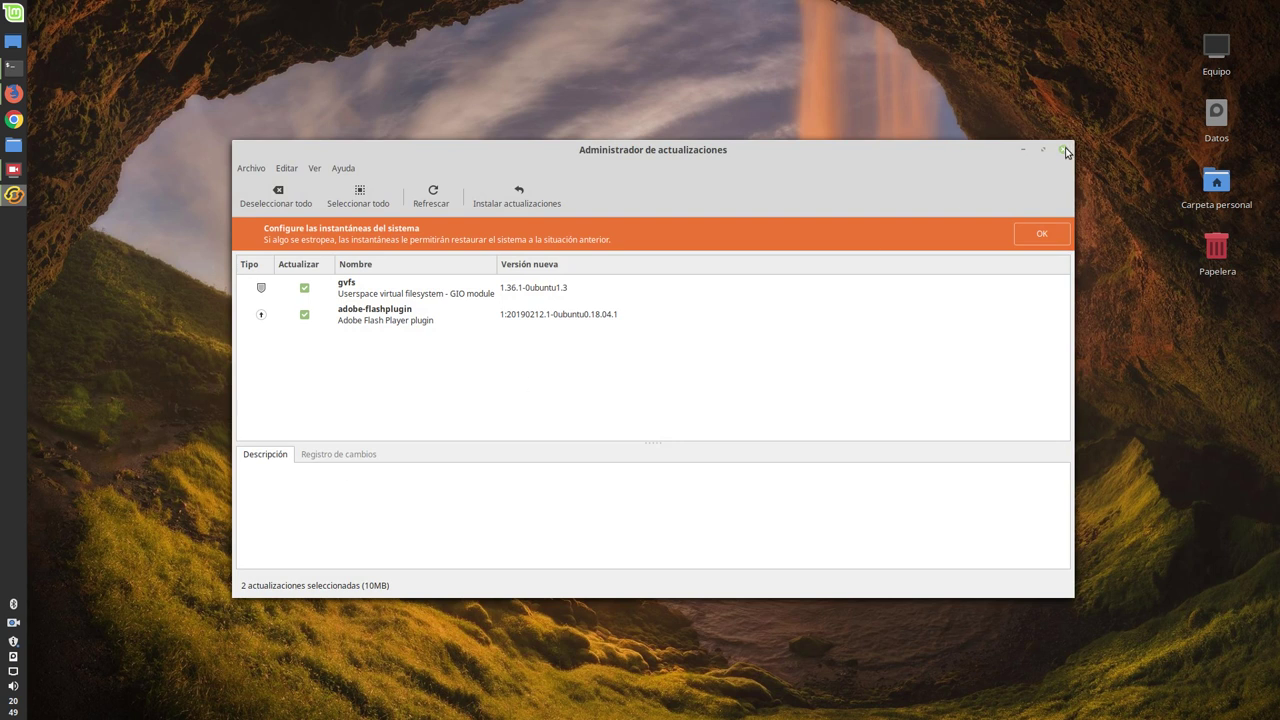
left_click(524, 200)
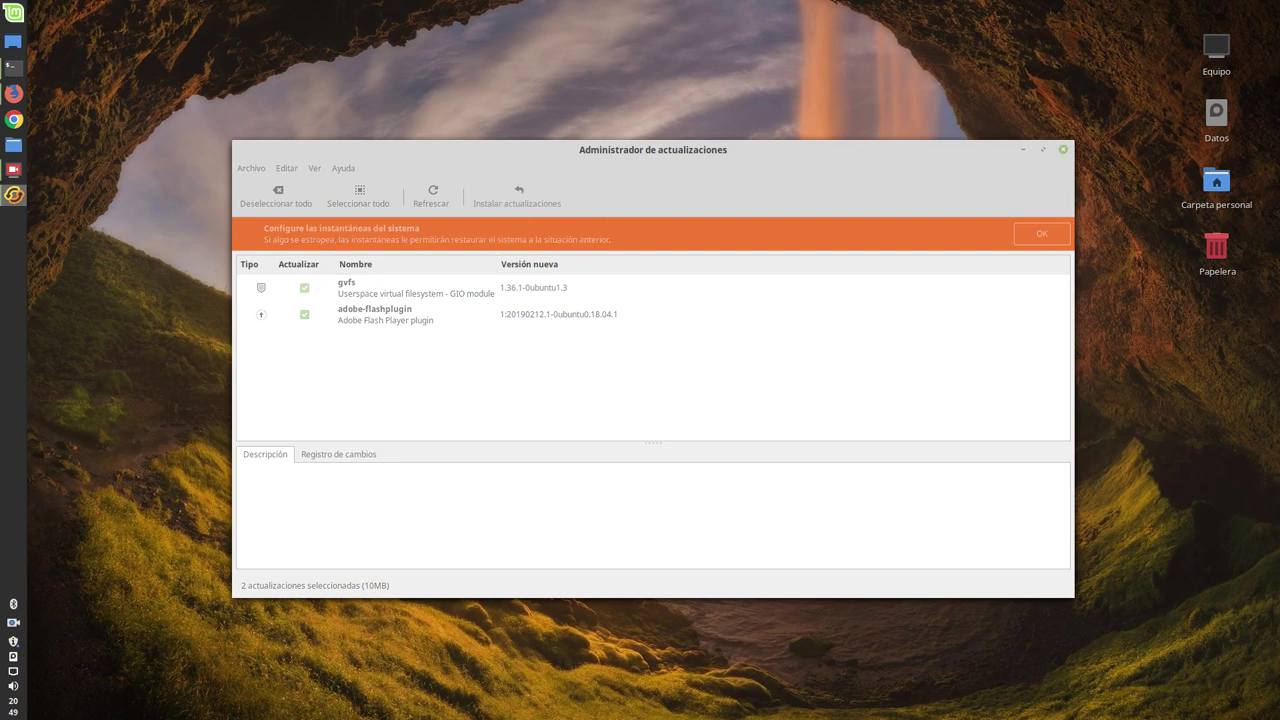
type("••••••••")
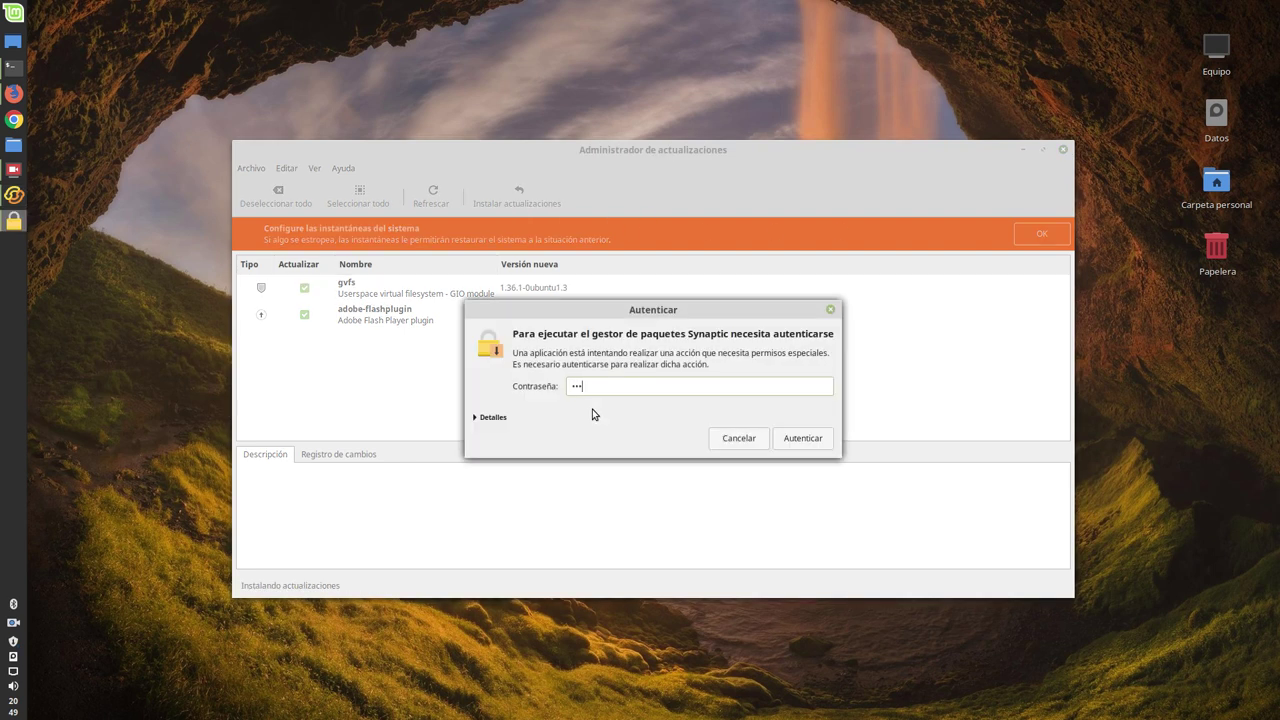
key("Return")
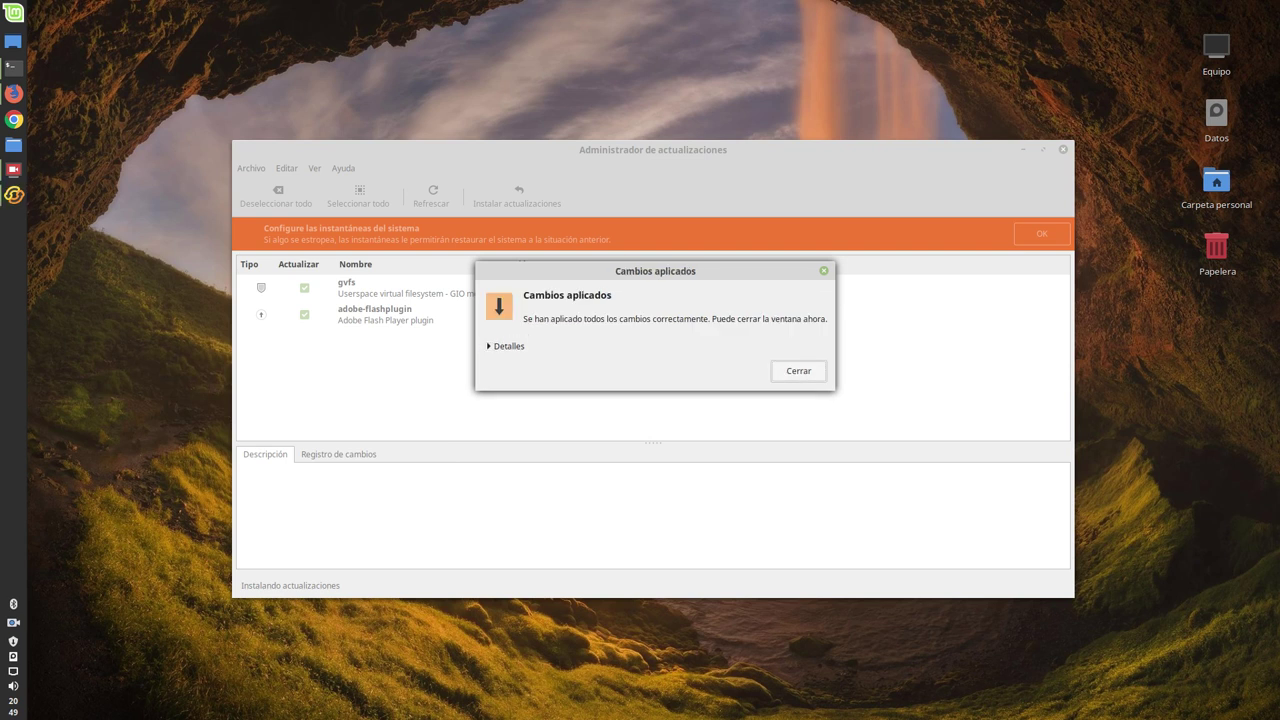
Step: Dismiss the applied changes dialog and close the update manager
left_click(796, 378)
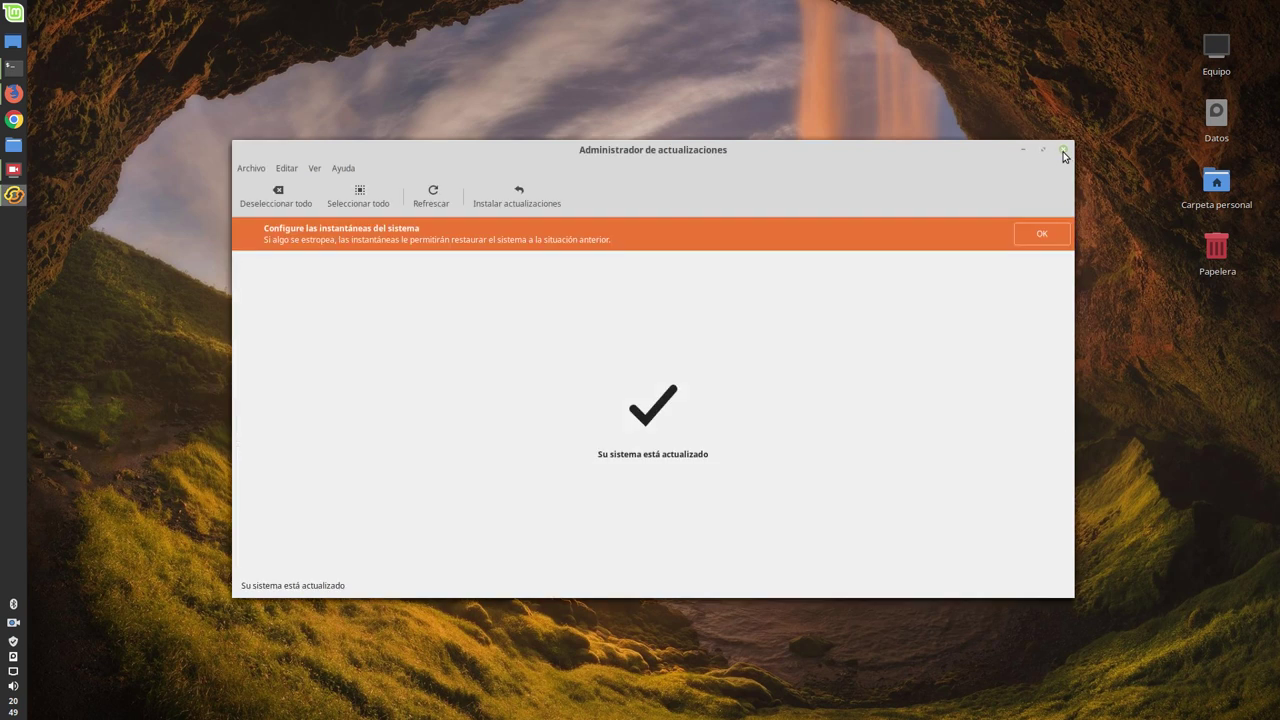
left_click(1064, 152)
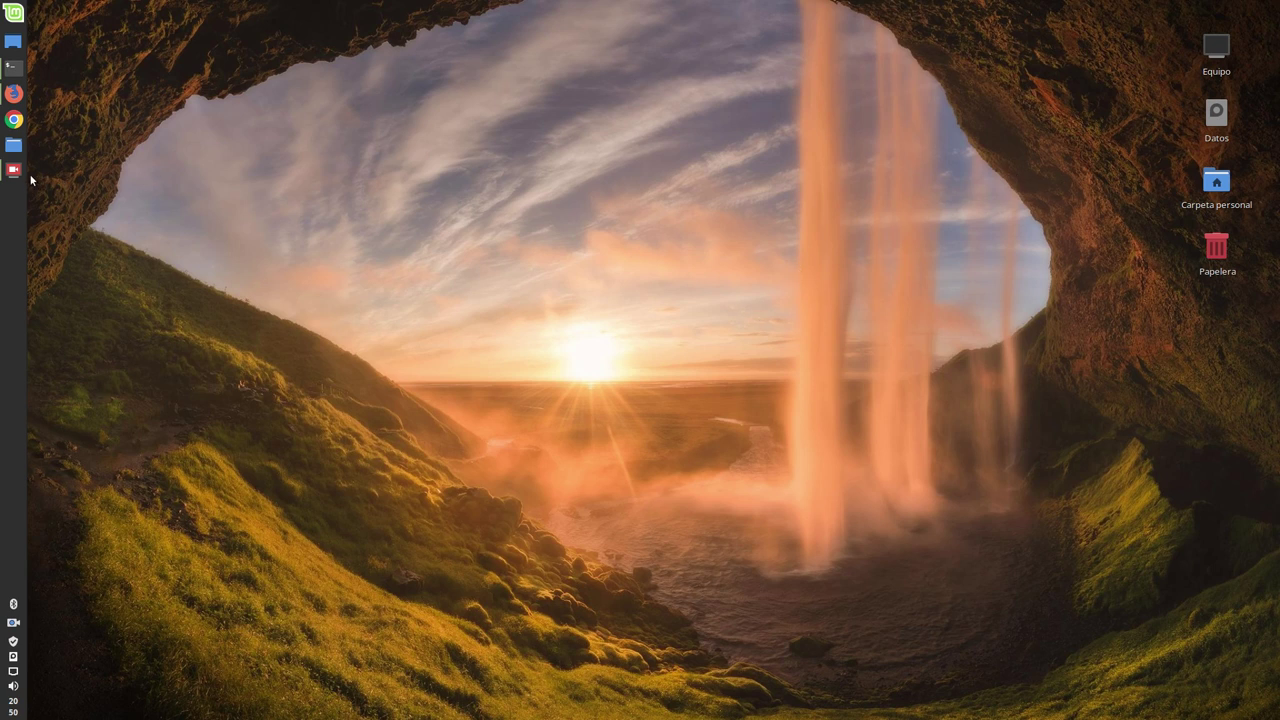
Step: Bring up the SimpleScreenRecorder and terminal windows and place them side by side, leaving the desktop icons uncovered
left_click(60, 179)
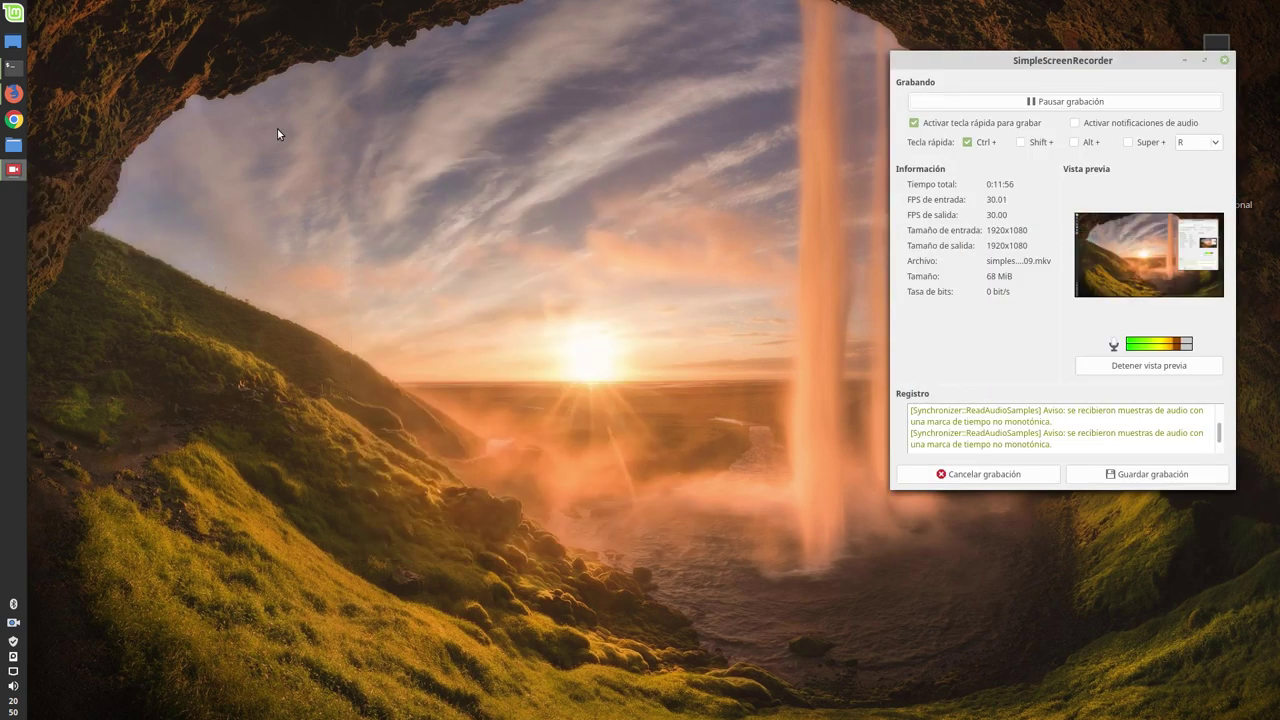
left_click(13, 66)
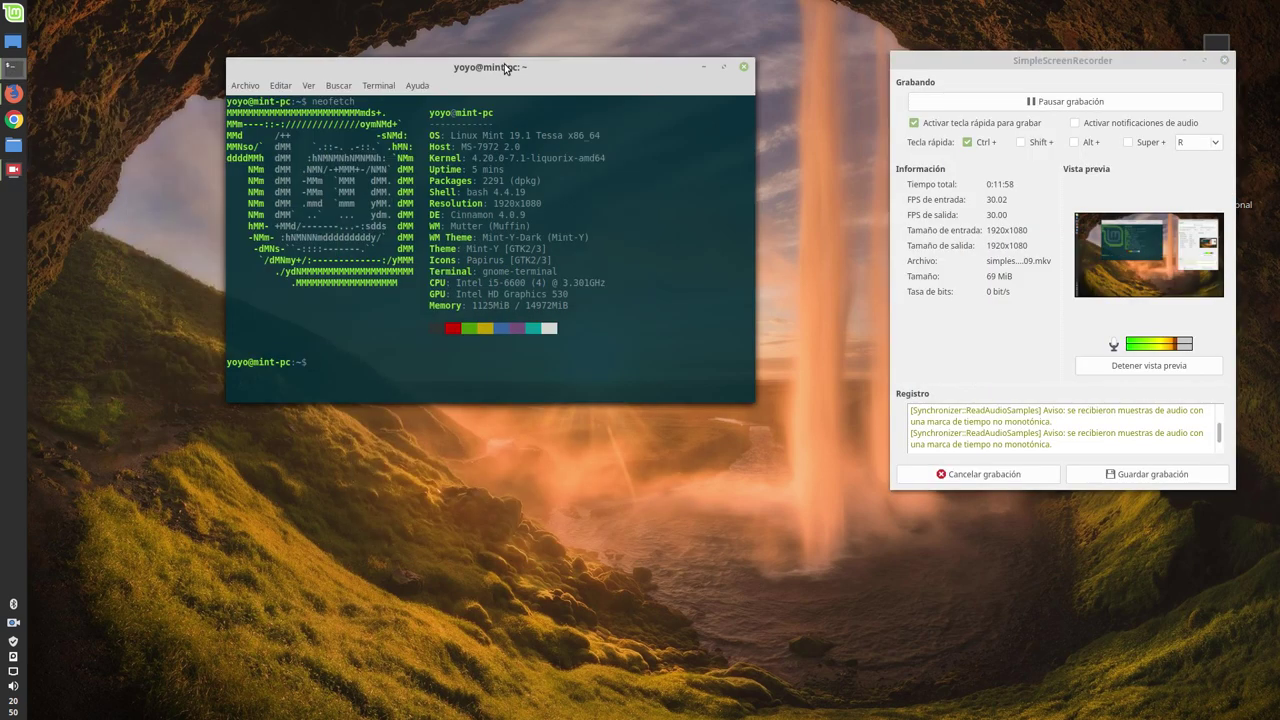
left_click_drag(505, 68, 395, 68)
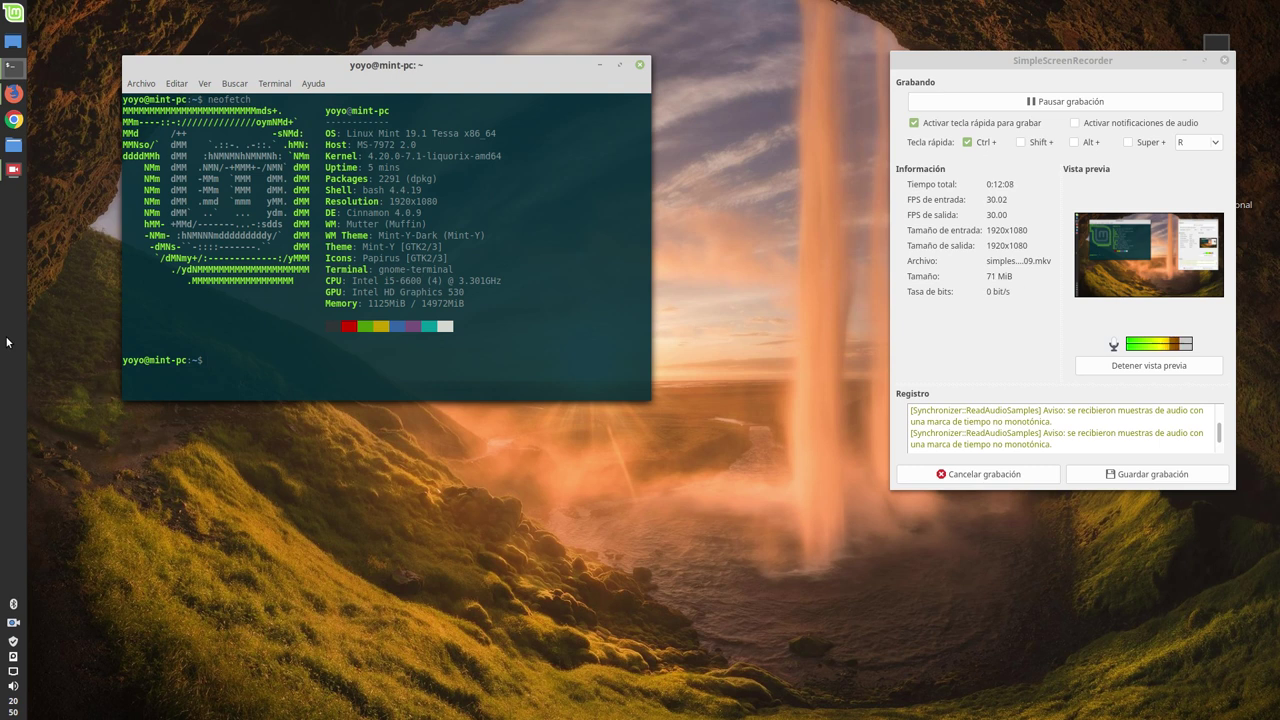
left_click_drag(1024, 60, 852, 195)
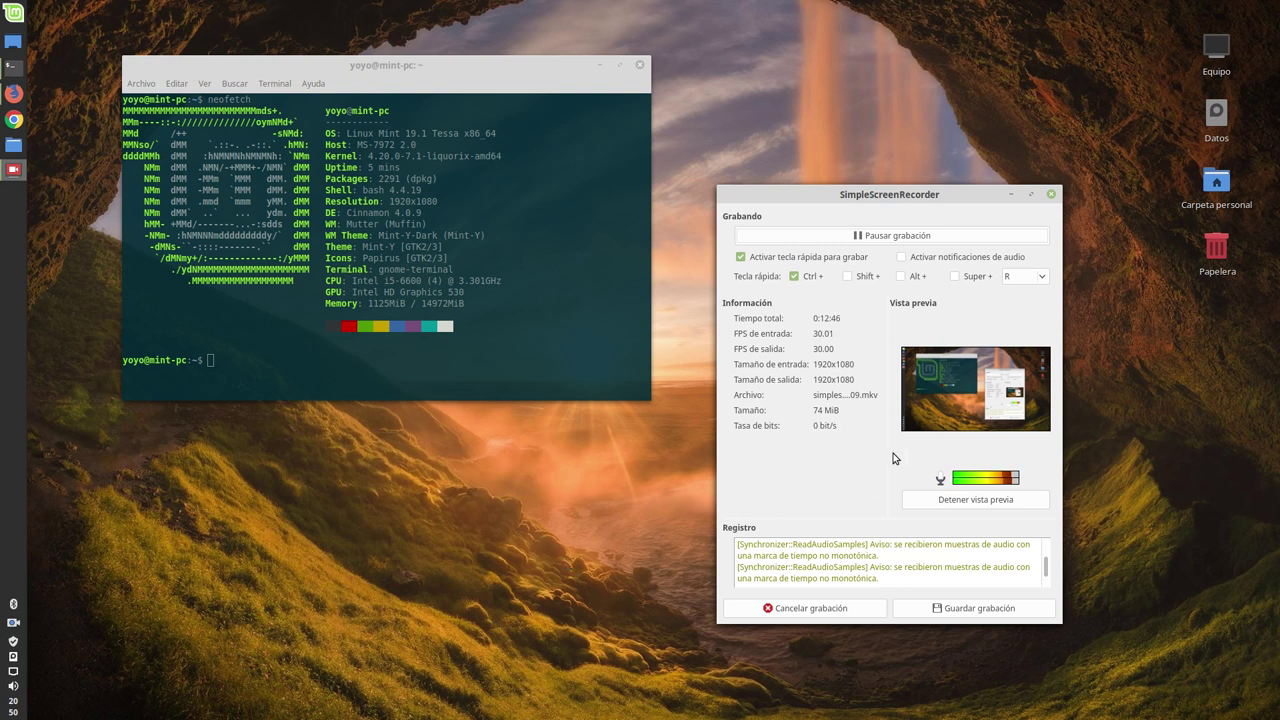
left_click_drag(893, 196, 922, 39)
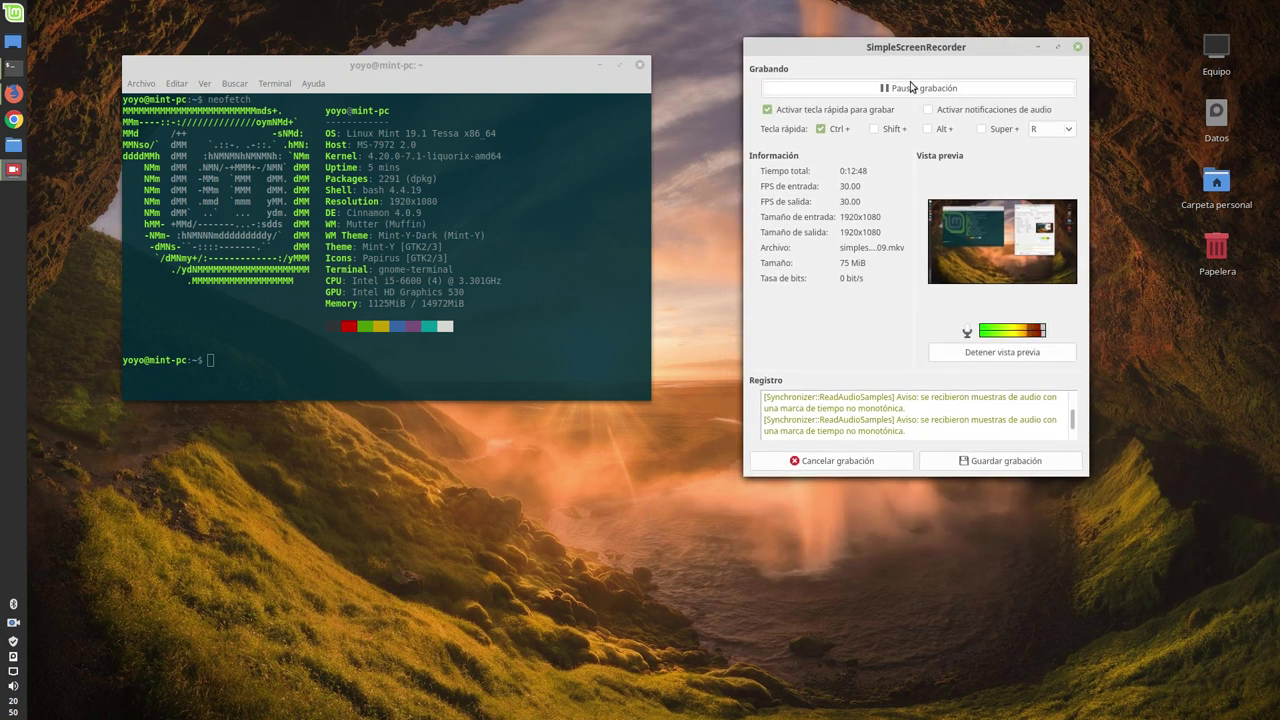